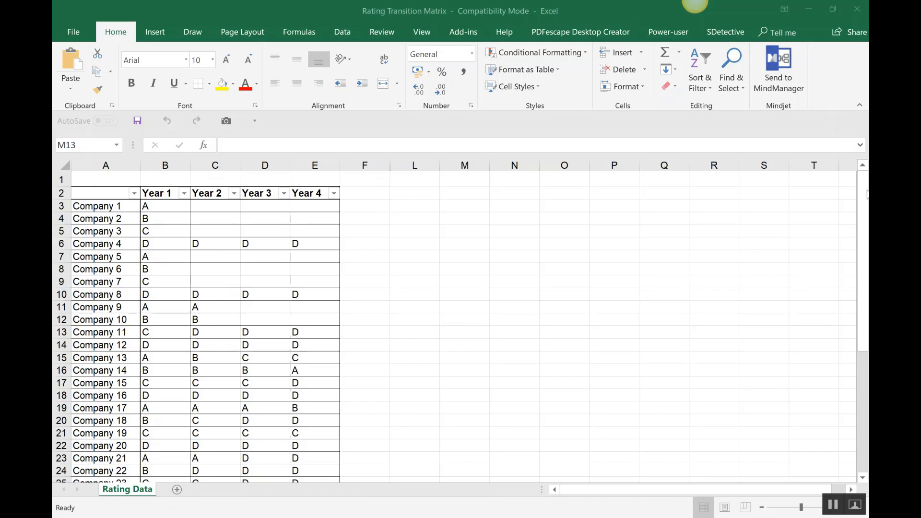
Examine the companies' Year 1 to Year 4 ratings down to the TOTAL row.
click(863, 217)
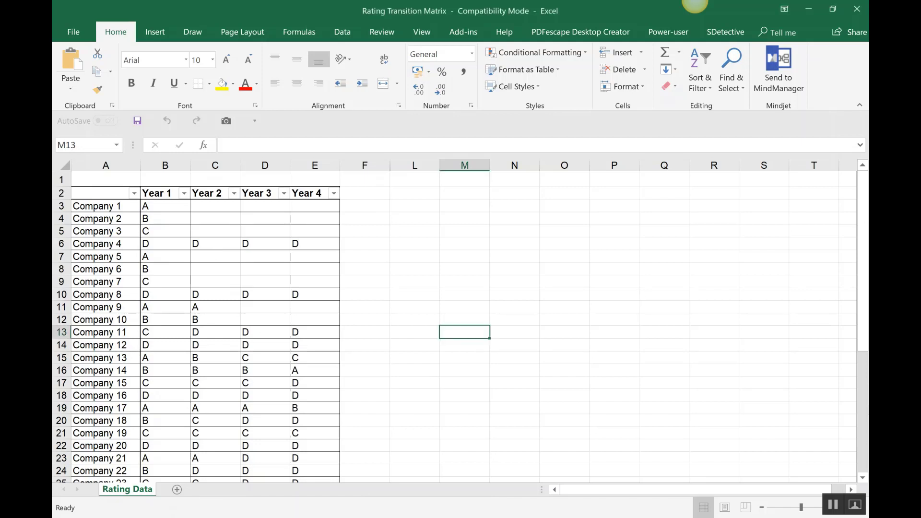
drag(864, 316, 863, 331)
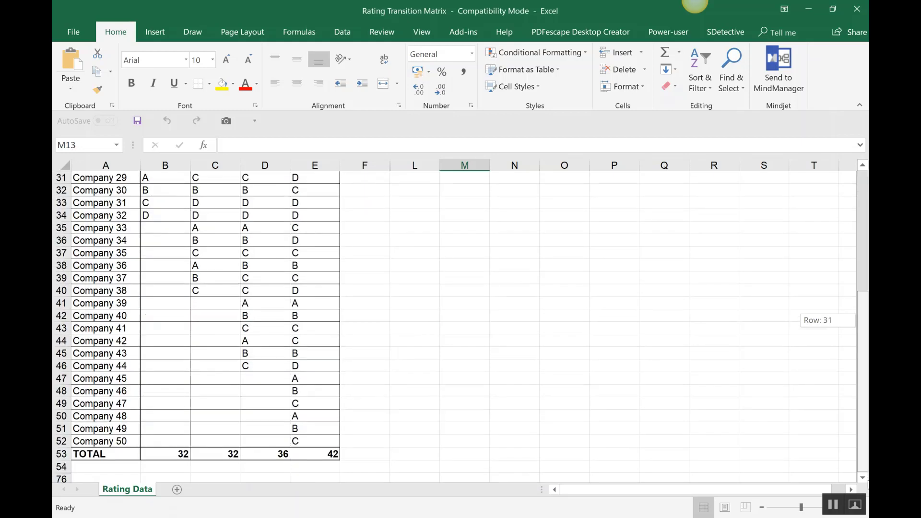
drag(864, 394, 865, 275)
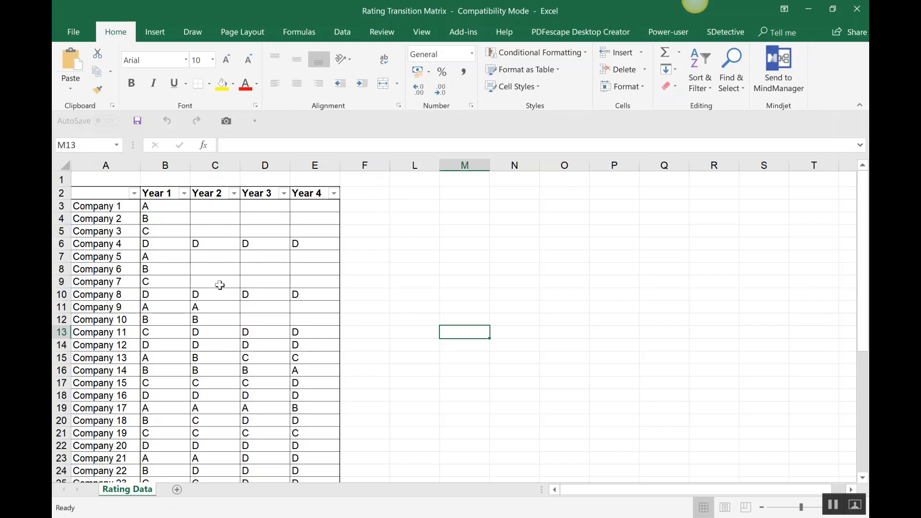
drag(867, 294, 867, 246)
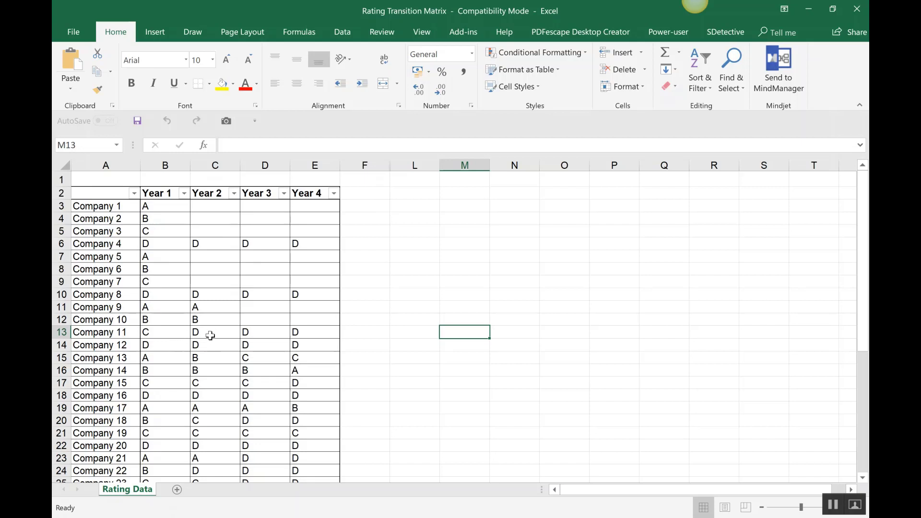
click(156, 32)
click(72, 82)
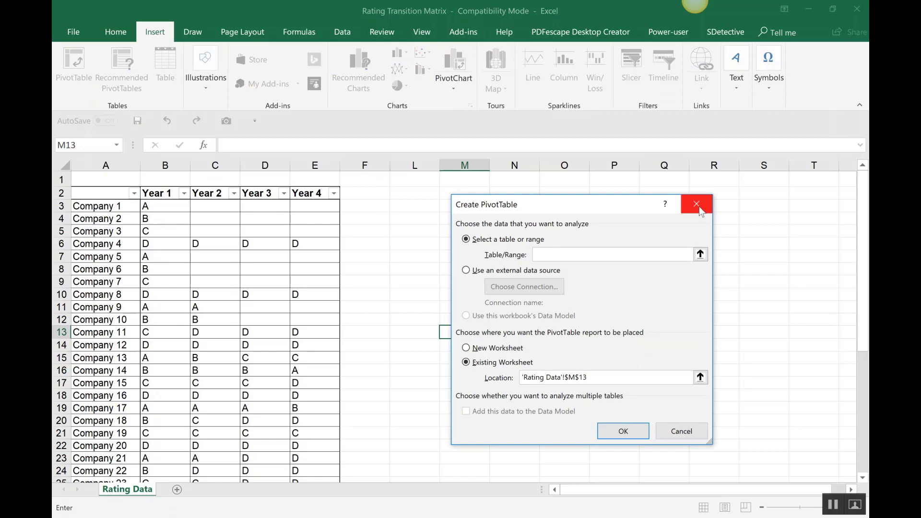
click(699, 206)
Create a PivotTable on a new worksheet from the rating data B2:E52, excluding the TOTAL row.
click(114, 192)
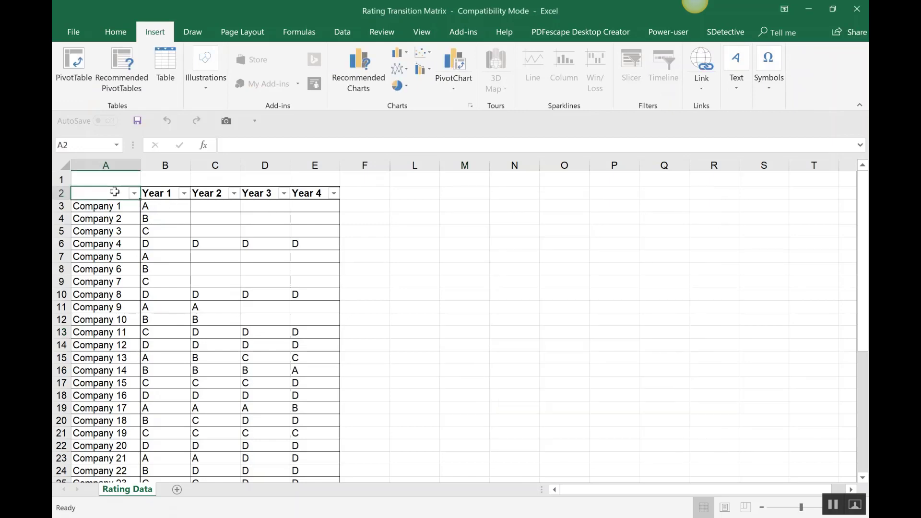
drag(115, 192, 338, 446)
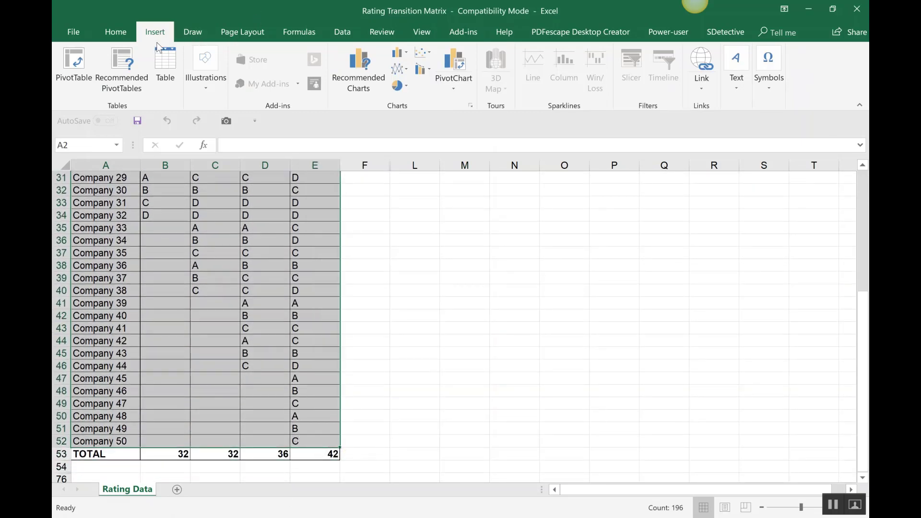
click(67, 87)
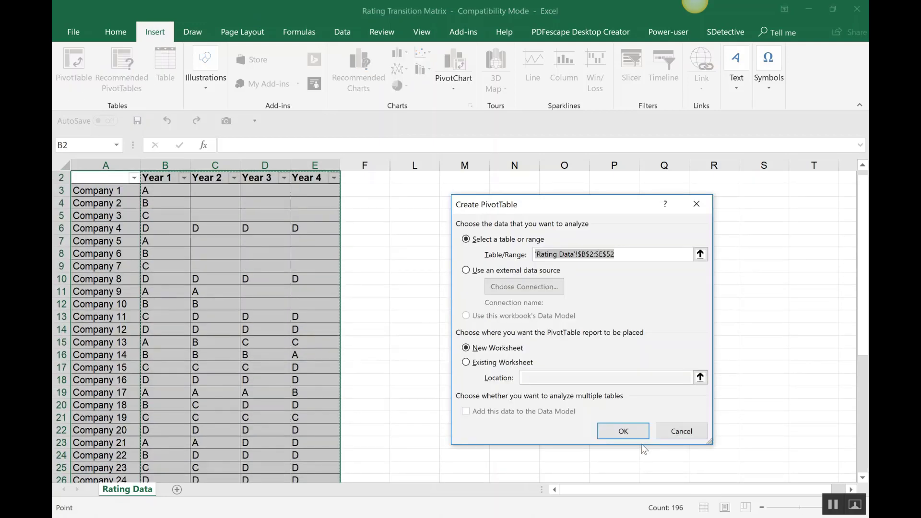
click(618, 433)
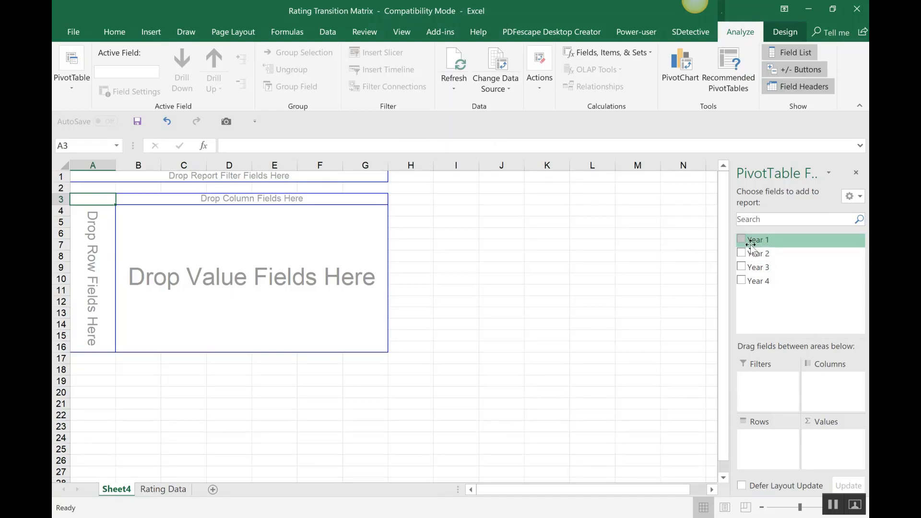
Lay out the PivotTable with Year 1 as rows, Year 2 as columns and the count of Year 1 as values.
drag(749, 241, 760, 443)
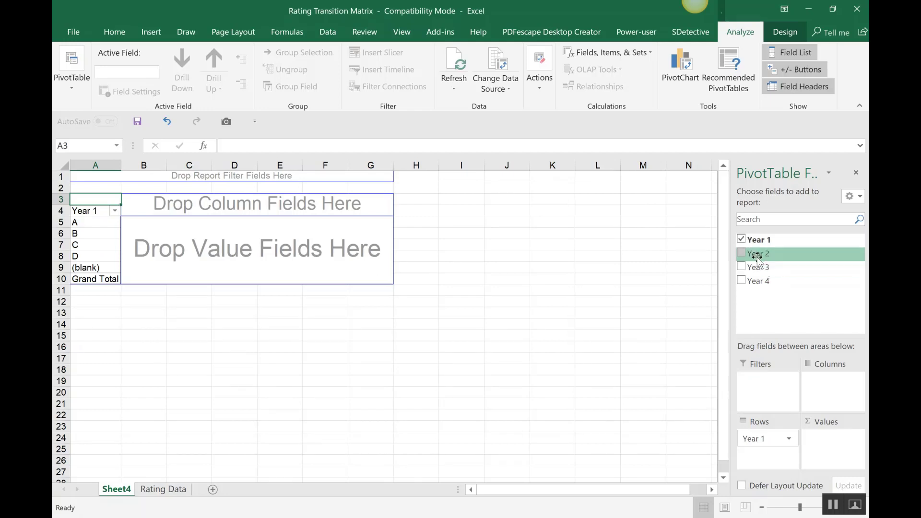
drag(758, 257, 835, 391)
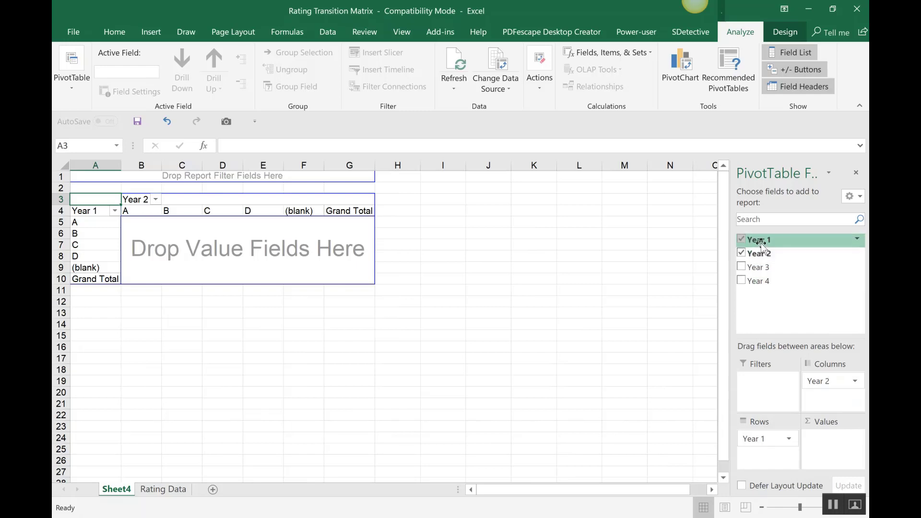
drag(762, 243, 821, 438)
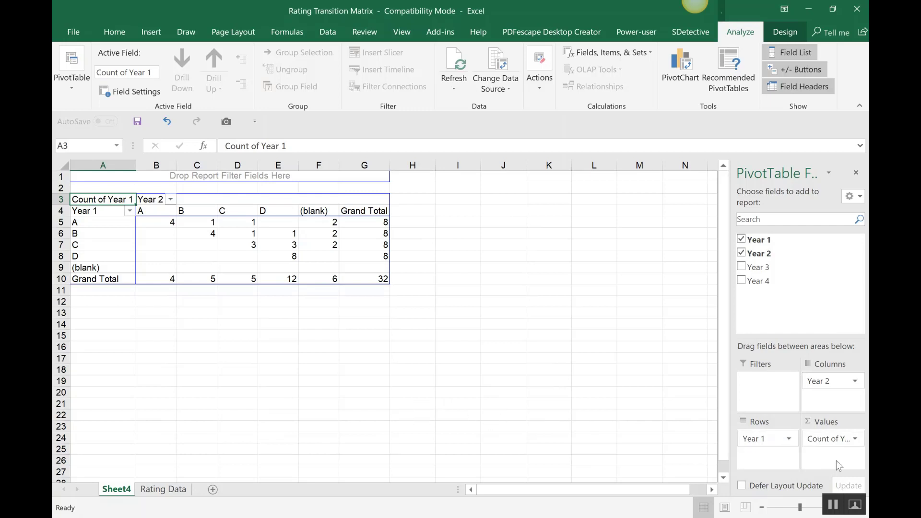
Compare the Year 1 total in the rating data with the PivotTable's grand total and inspect the transition counts.
click(173, 490)
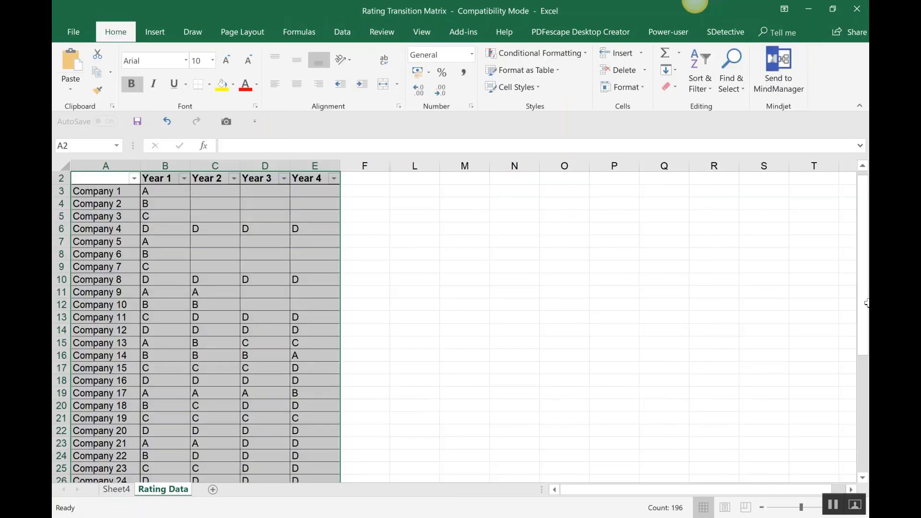
drag(864, 287, 862, 440)
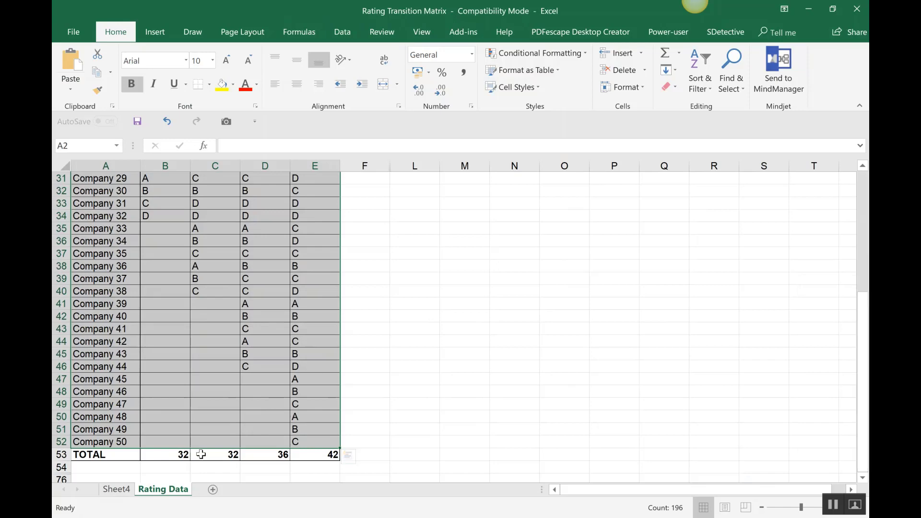
click(122, 489)
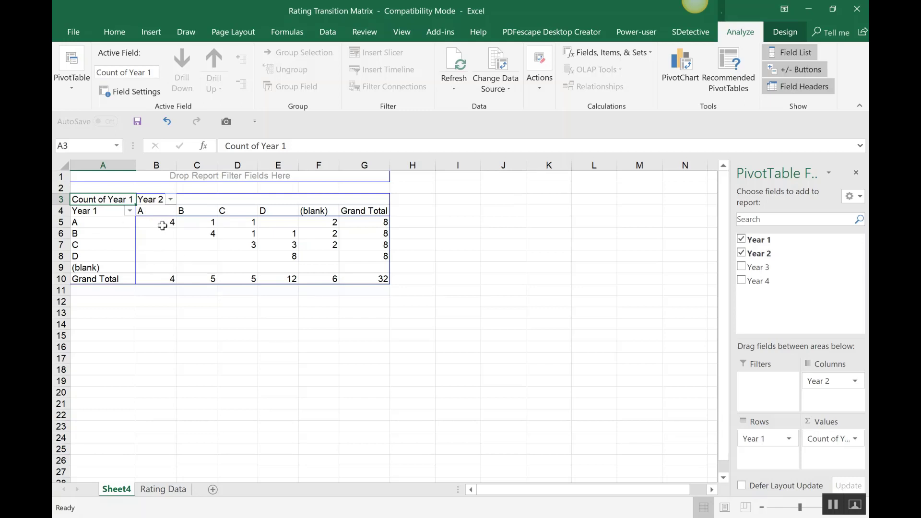
mouse_move(162, 226)
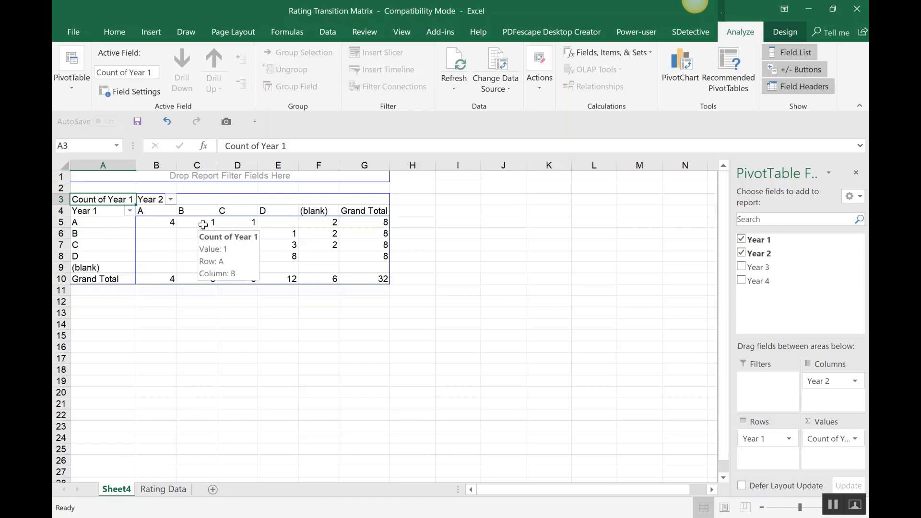
Highlight in yellow the Rating Data rows of Companies 9, 17, 21 and 25, rated A in both Year 1 and Year 2.
click(165, 489)
drag(862, 331, 863, 218)
click(502, 259)
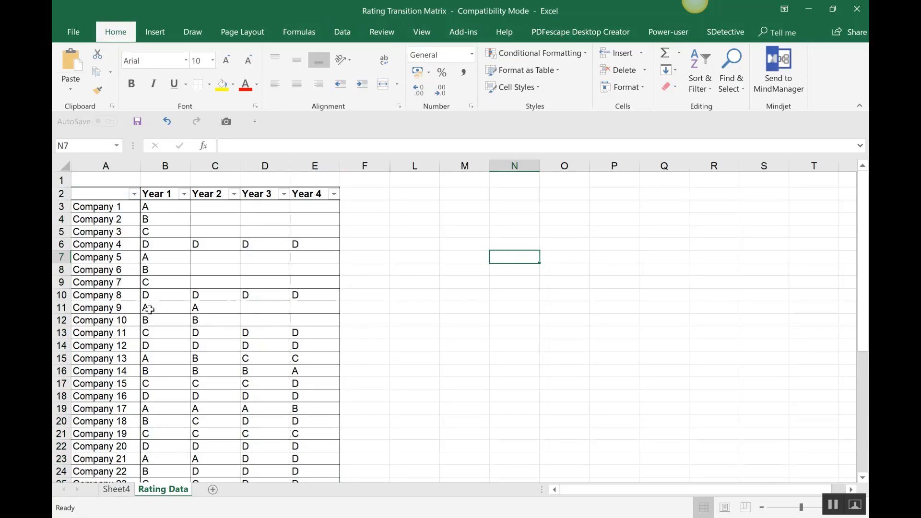
click(60, 308)
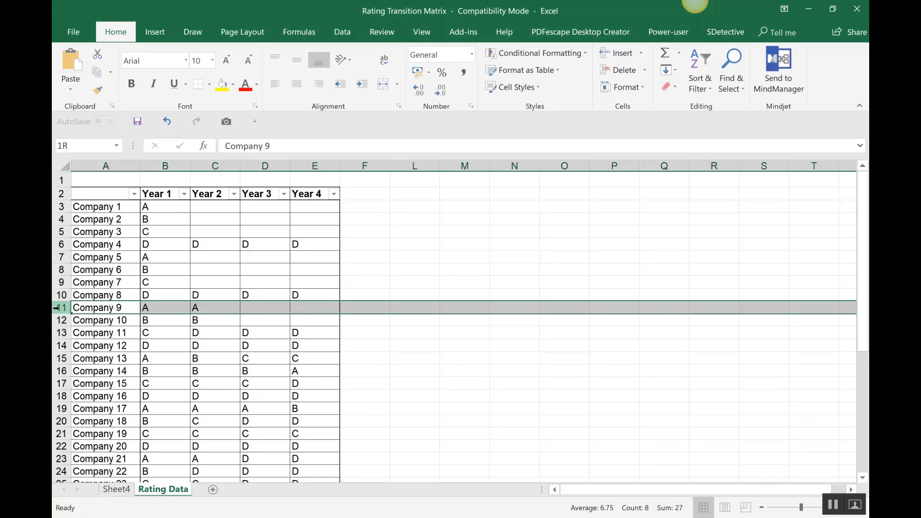
click(222, 86)
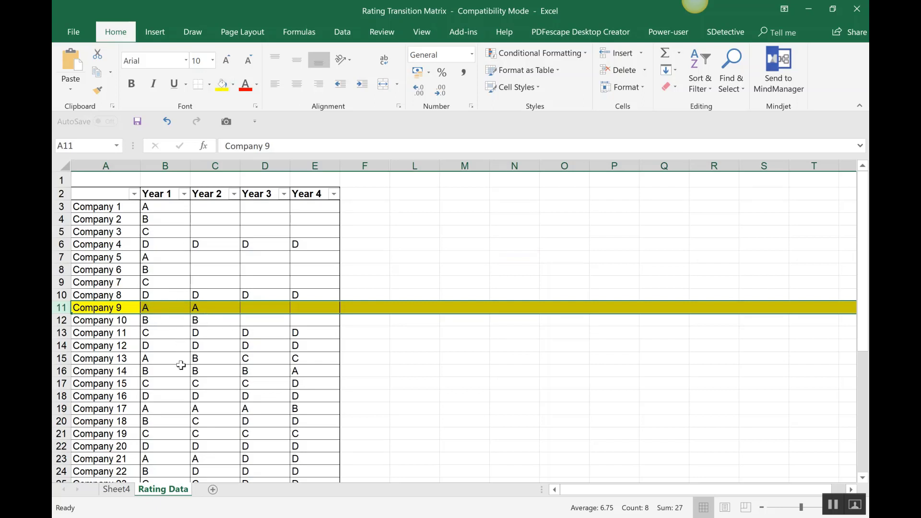
click(61, 409)
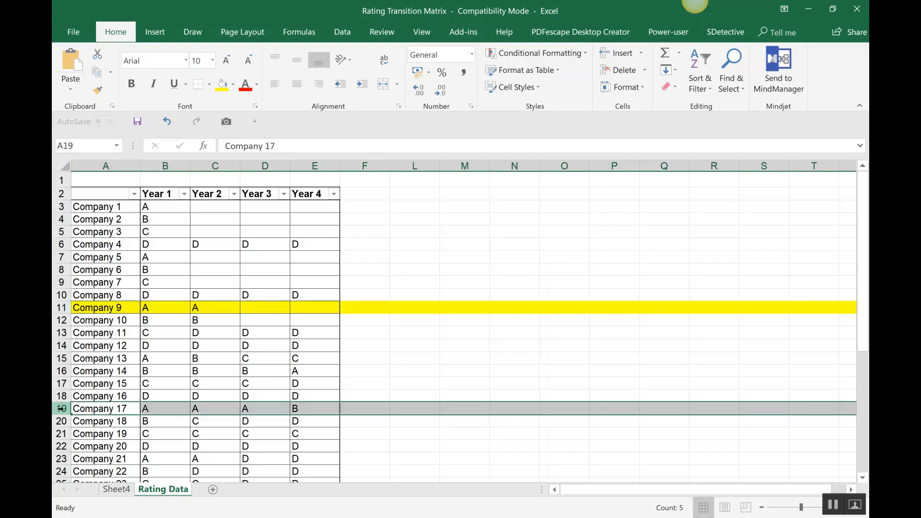
click(222, 84)
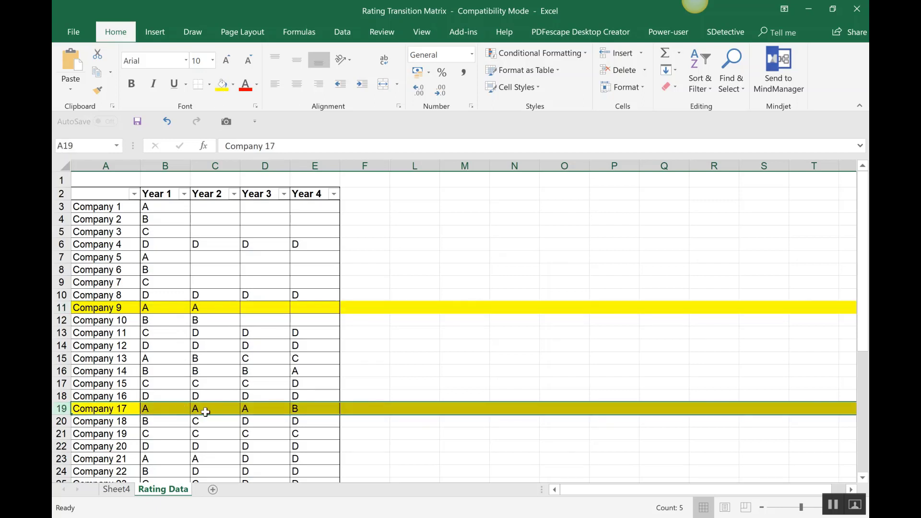
click(62, 458)
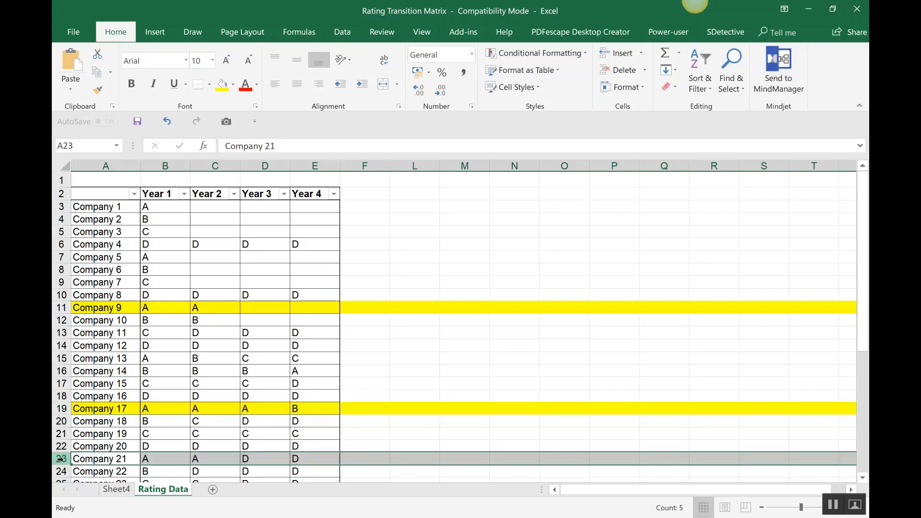
click(220, 87)
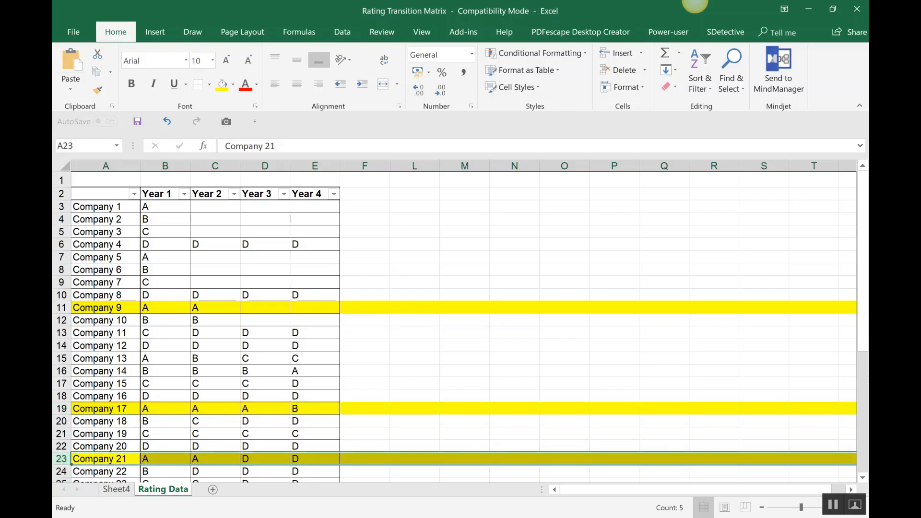
drag(866, 359, 868, 431)
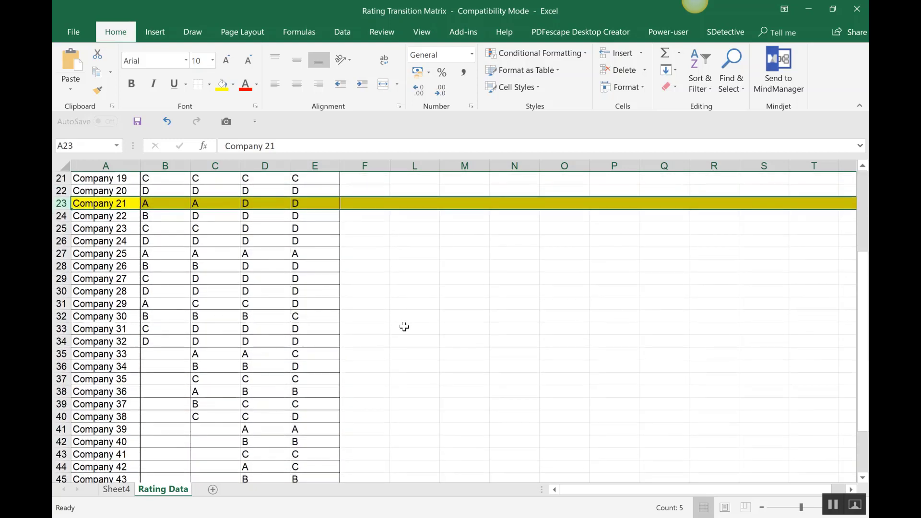
click(57, 253)
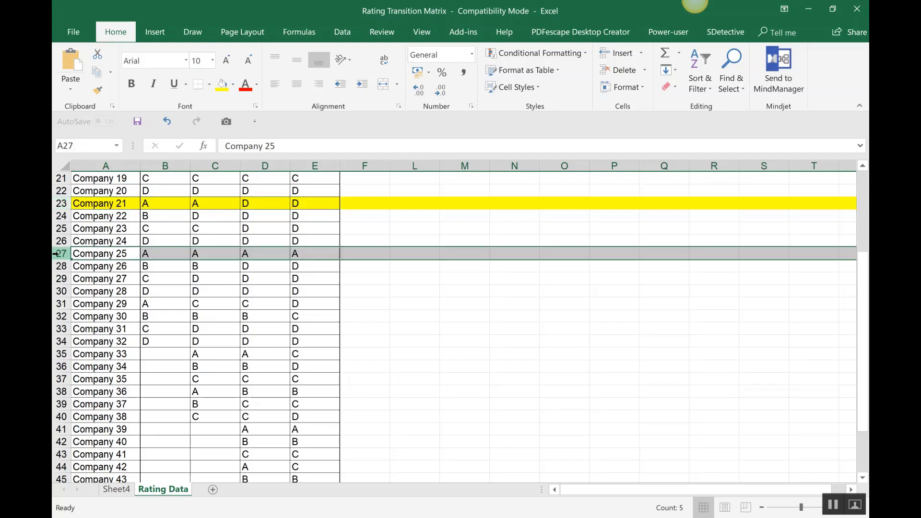
click(222, 86)
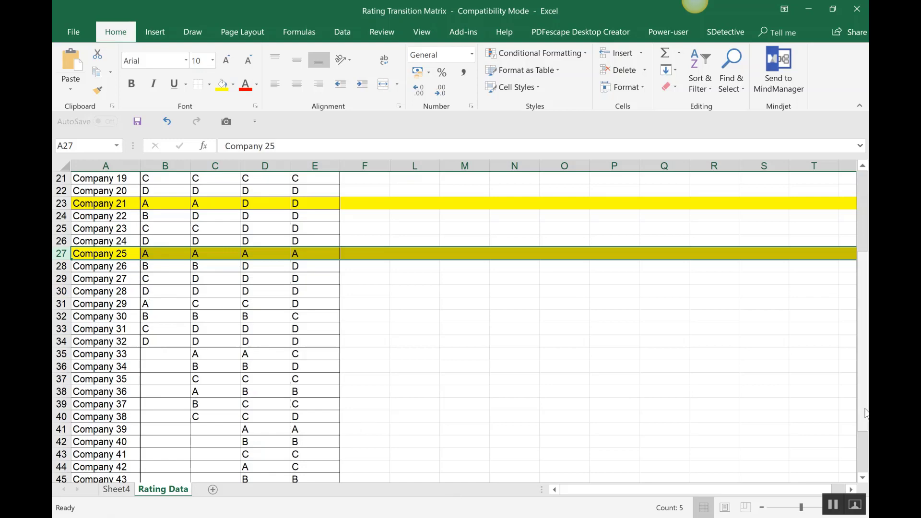
Check the highlighted companies against the A-to-A count in the PivotTable and inspect the A-to-B count.
drag(866, 413, 862, 333)
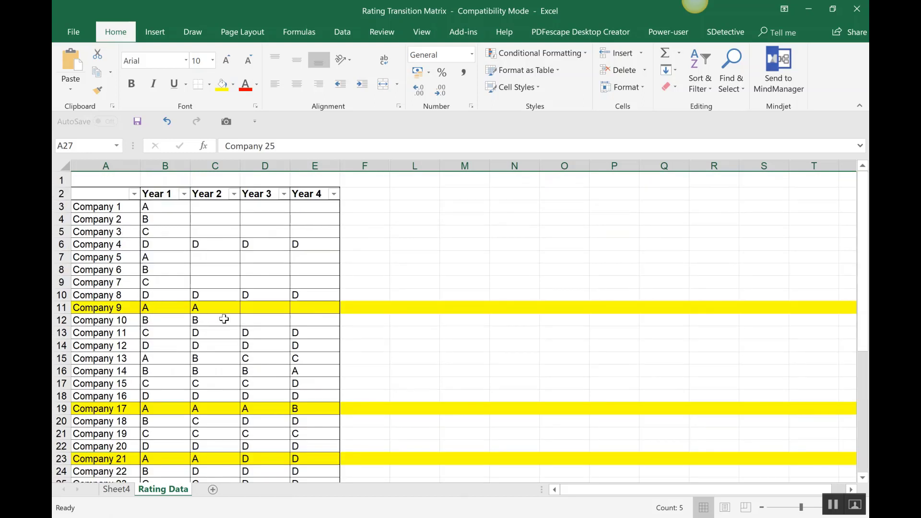
click(116, 489)
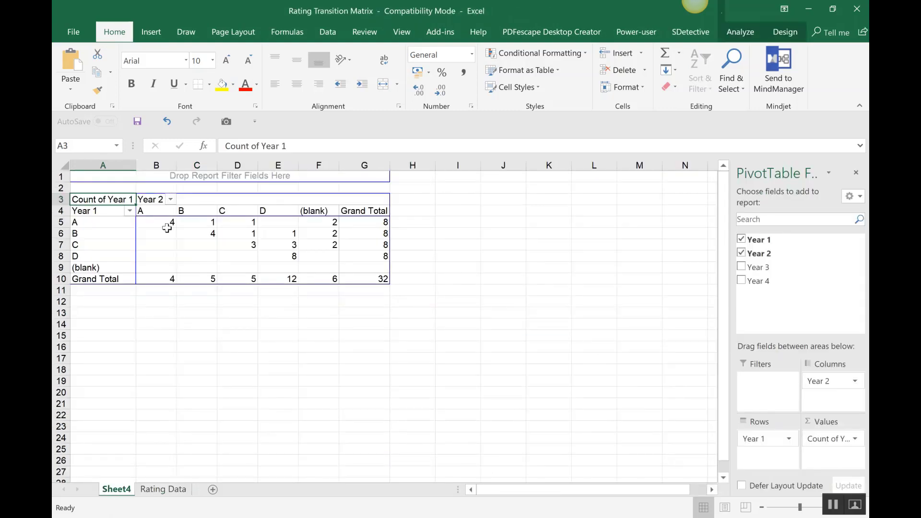
mouse_move(167, 229)
mouse_move(116, 226)
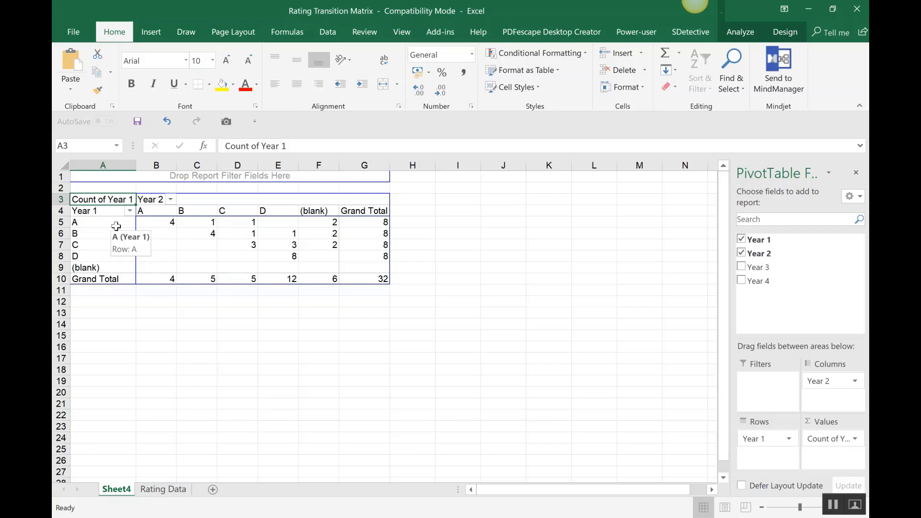
mouse_move(197, 225)
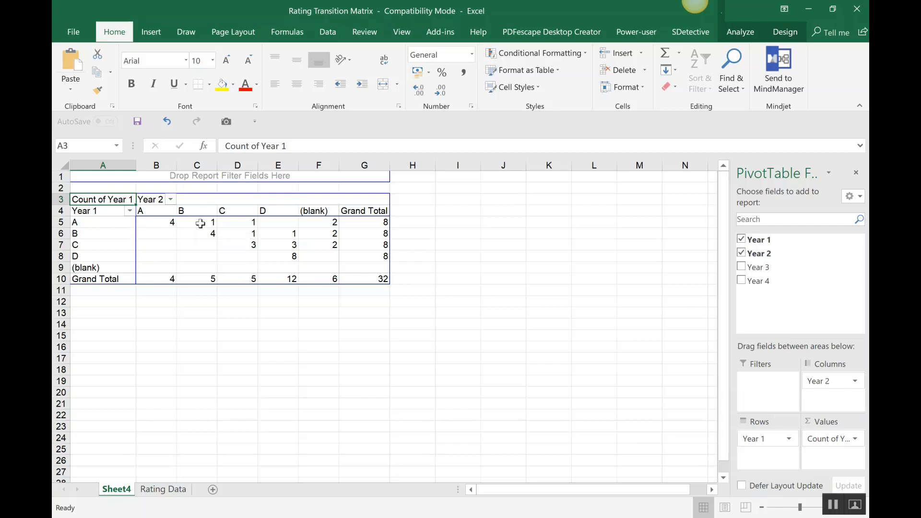
Highlight in light red the Rating Data row of Company 13, rated A in Year 1 and B in Year 2.
click(176, 493)
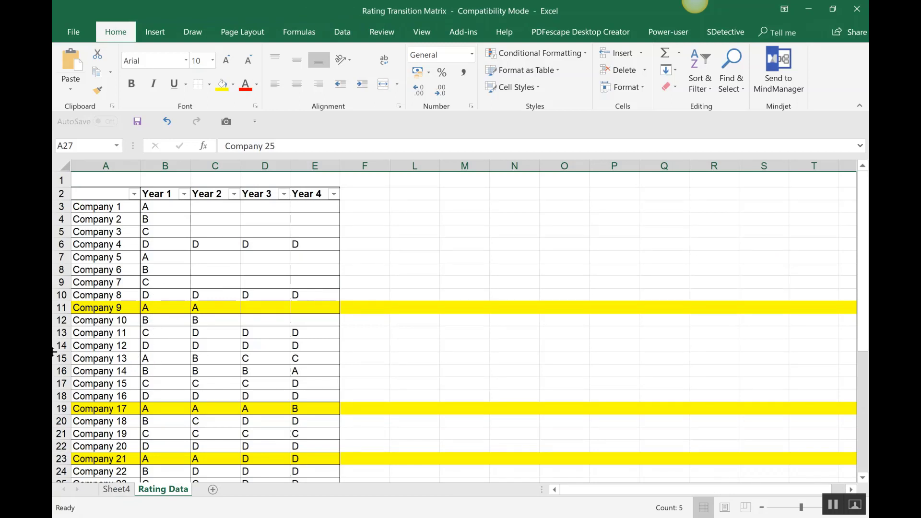
click(55, 359)
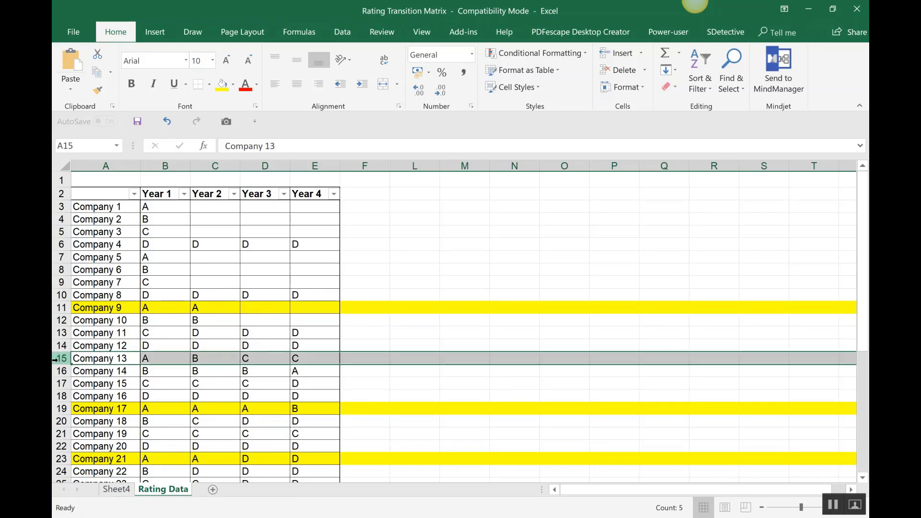
click(233, 90)
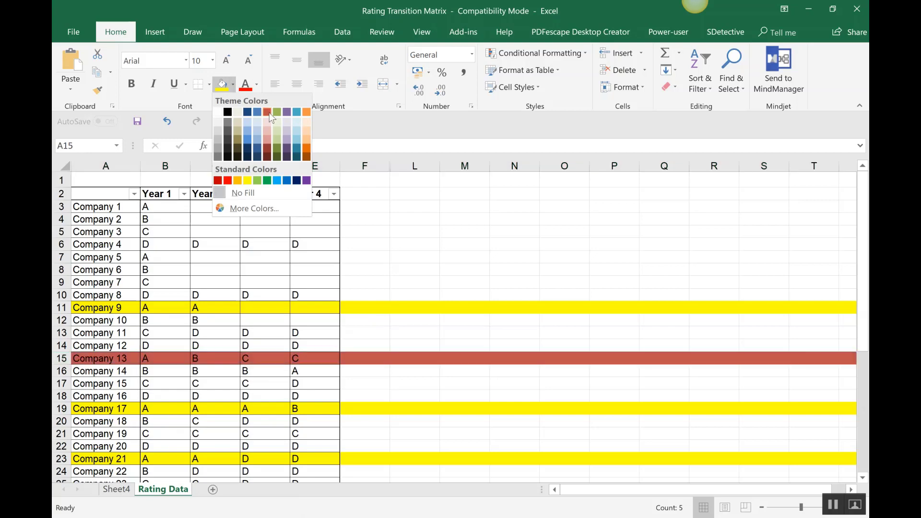
click(271, 117)
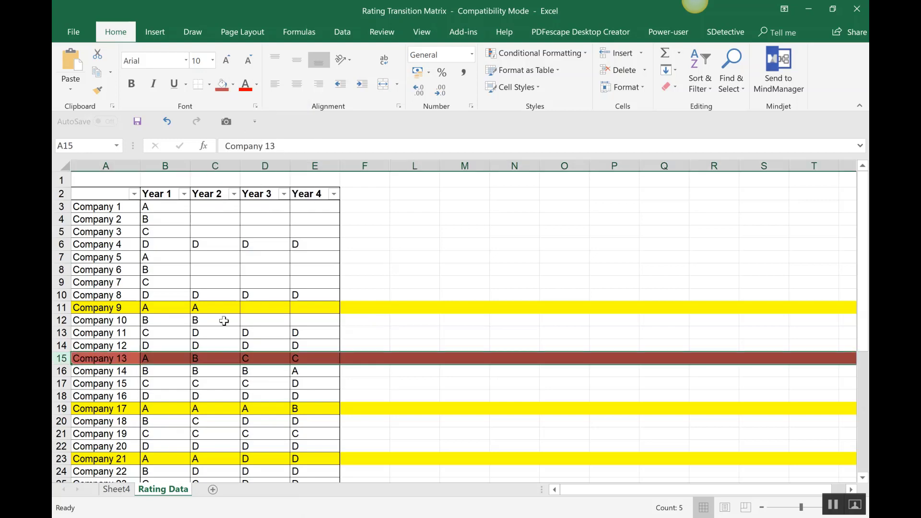
click(233, 87)
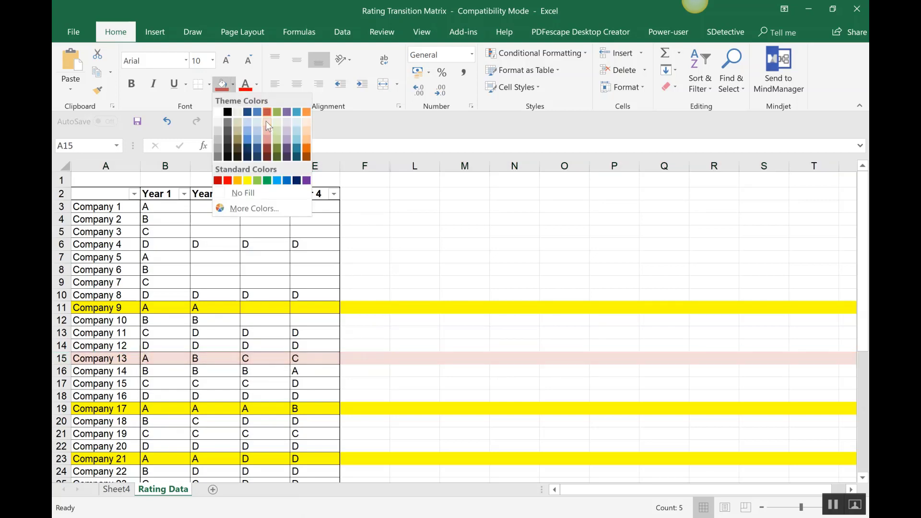
click(267, 124)
click(163, 355)
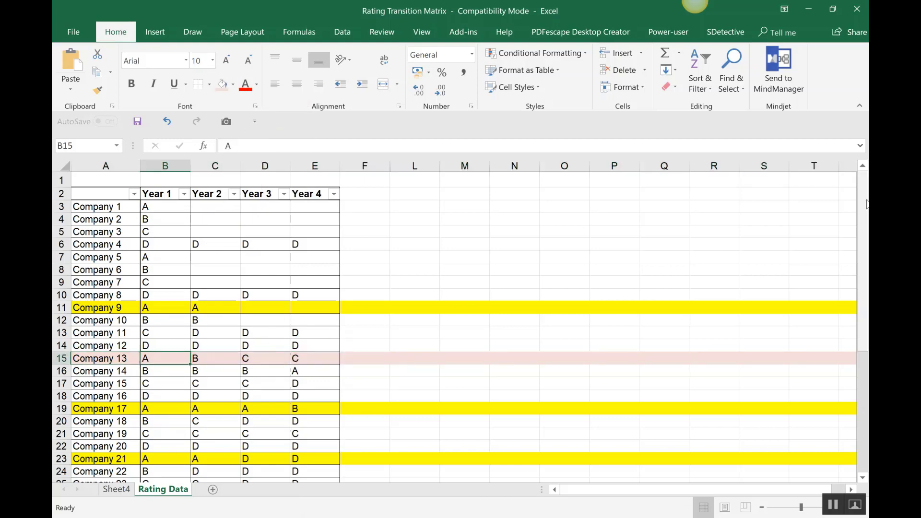
drag(862, 217, 863, 313)
Replace Year 2 with Year 3 as the column field of the PivotTable on Sheet4.
click(116, 489)
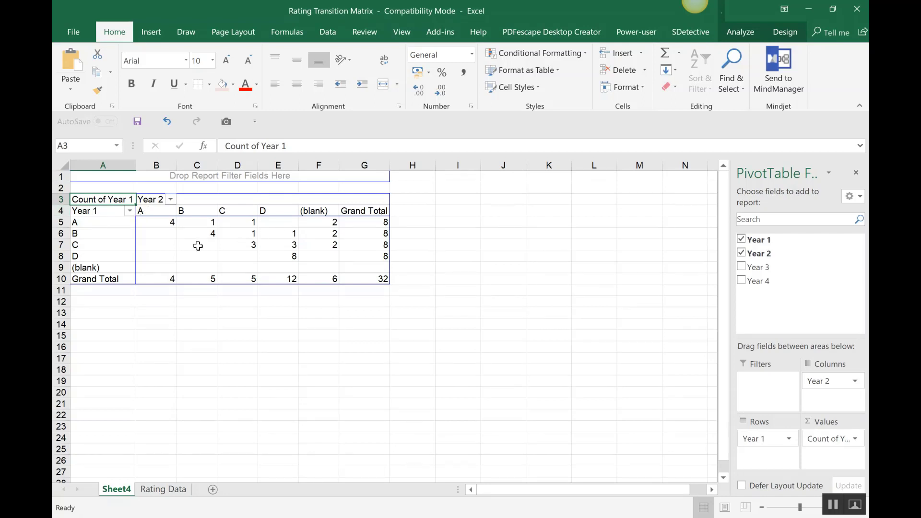
mouse_move(198, 254)
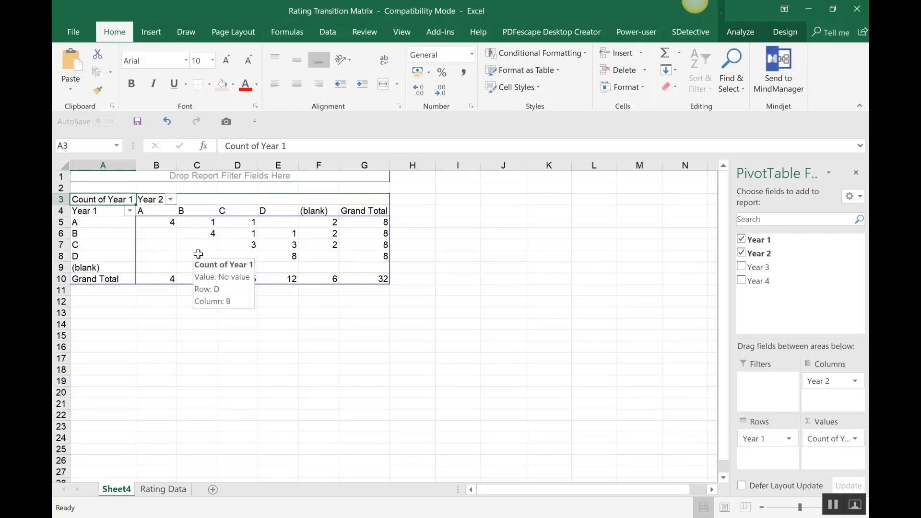
click(741, 253)
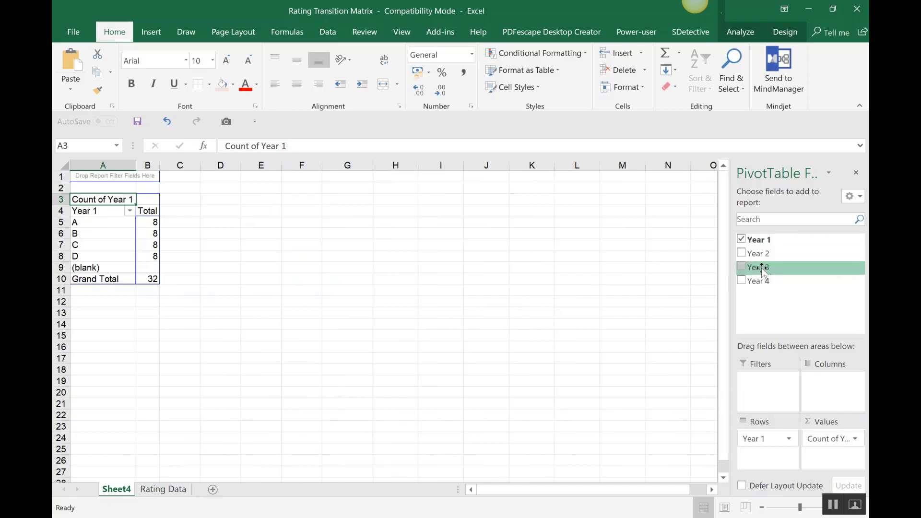
drag(761, 269, 826, 387)
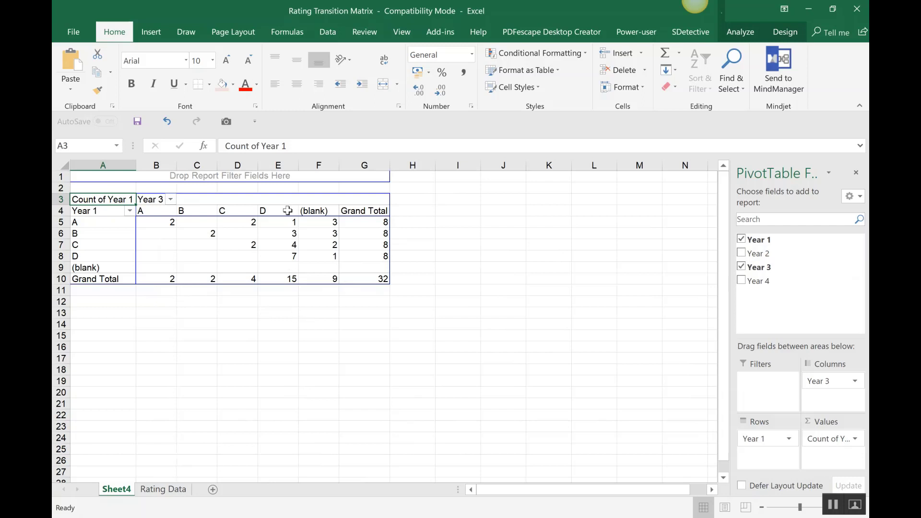
Try to enter a formula in H5 dividing the A-to-D PivotTable count by row A's grand total minus its blank count.
mouse_move(286, 224)
click(424, 222)
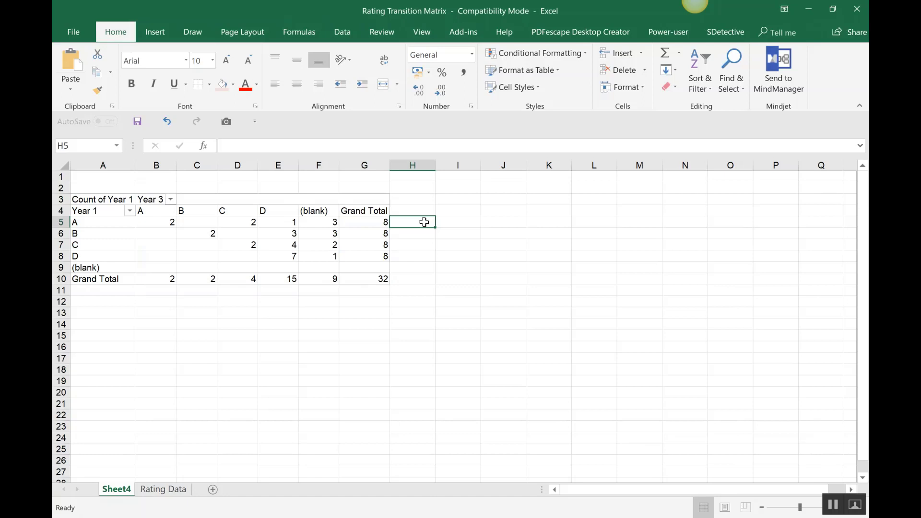
text(=)
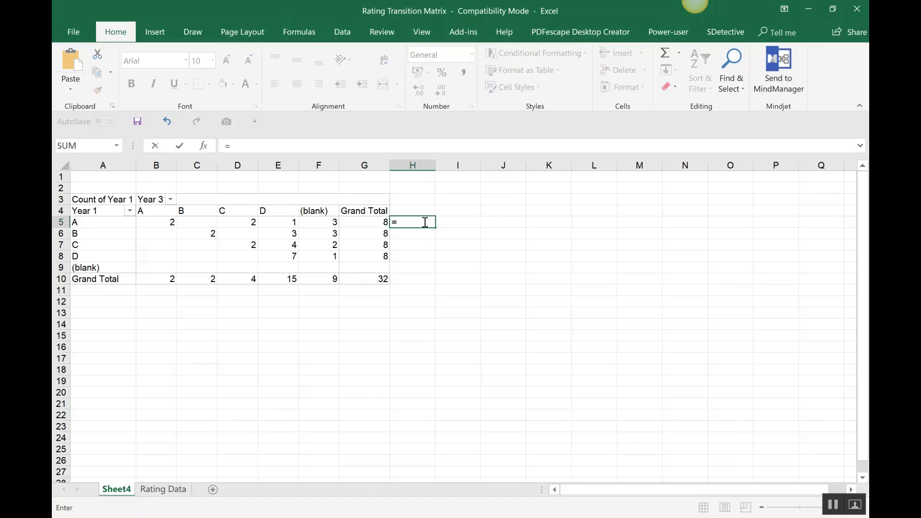
click(291, 223)
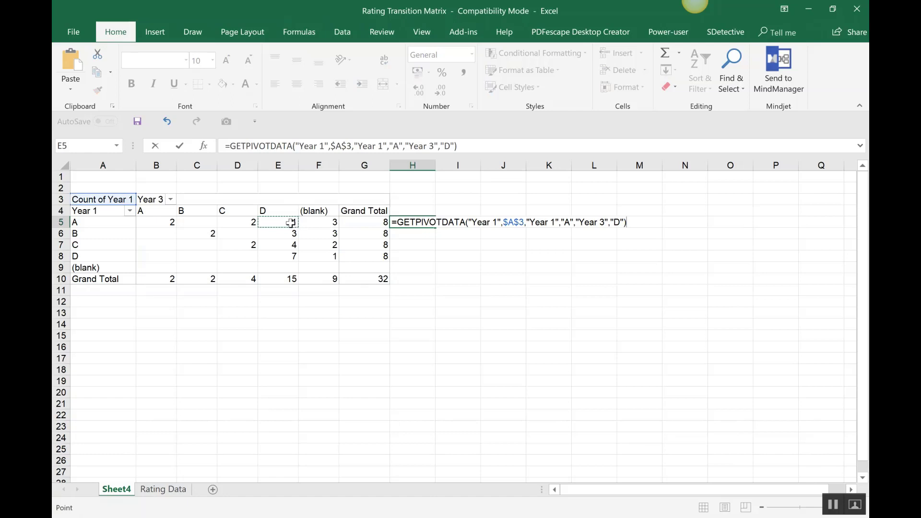
text(/()
click(358, 220)
text(-)
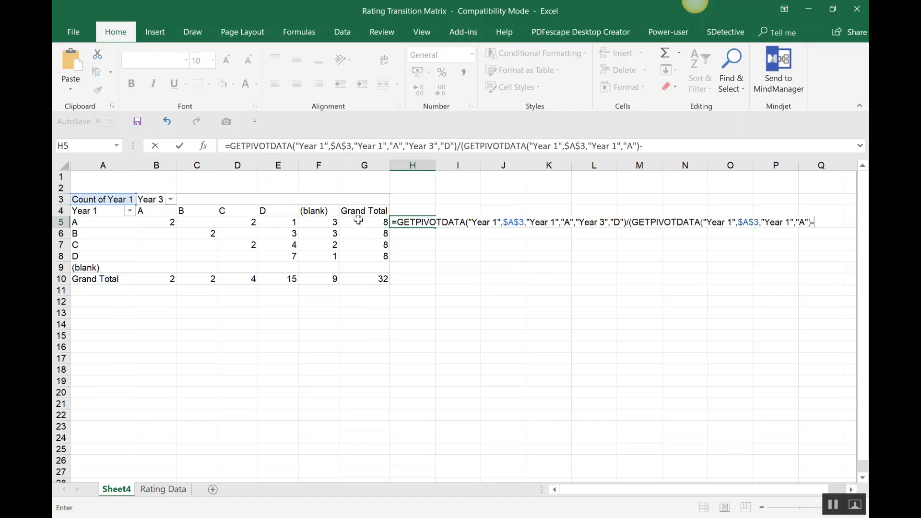
click(318, 224)
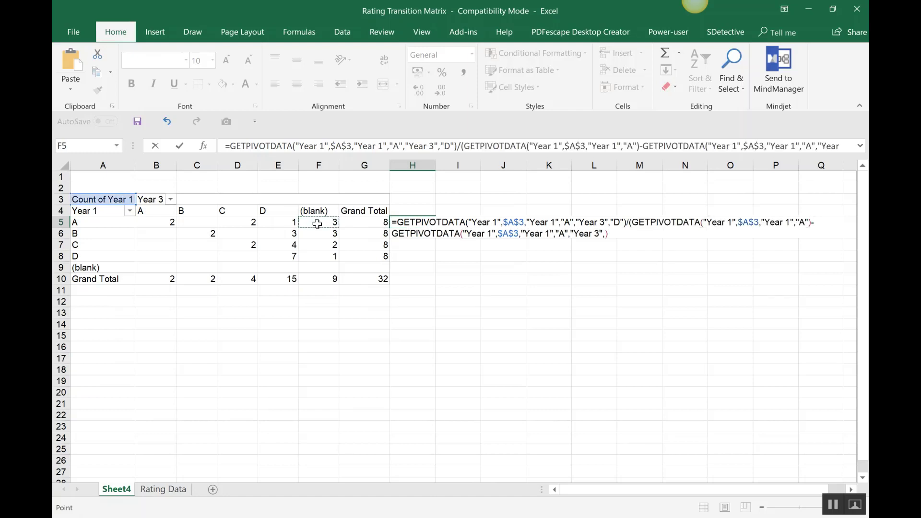
key(Return)
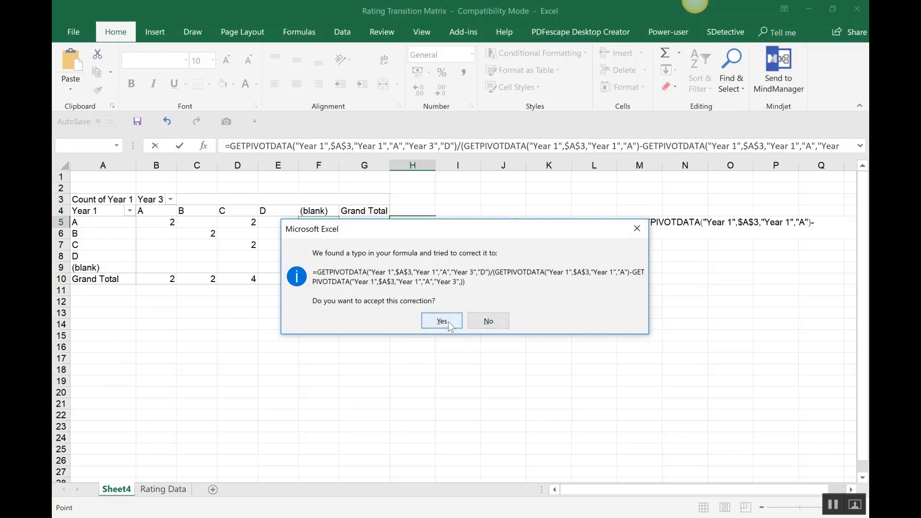
click(491, 326)
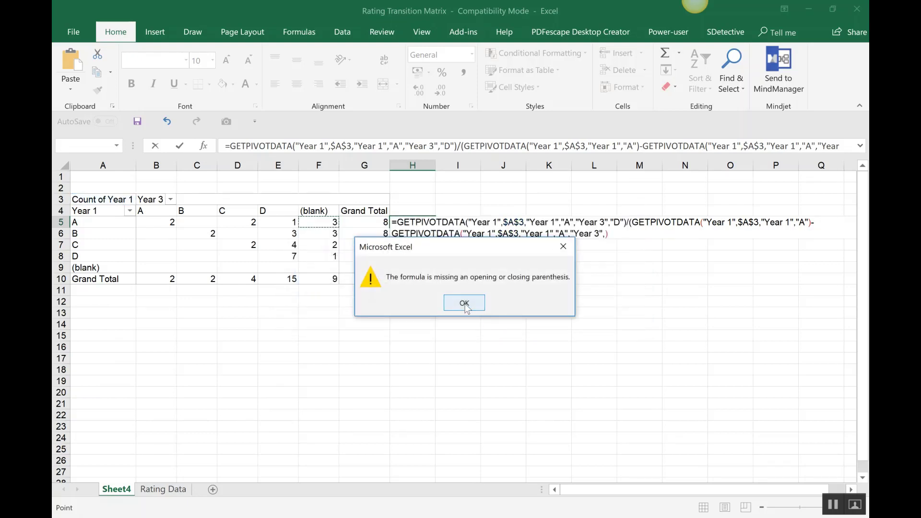
click(464, 304)
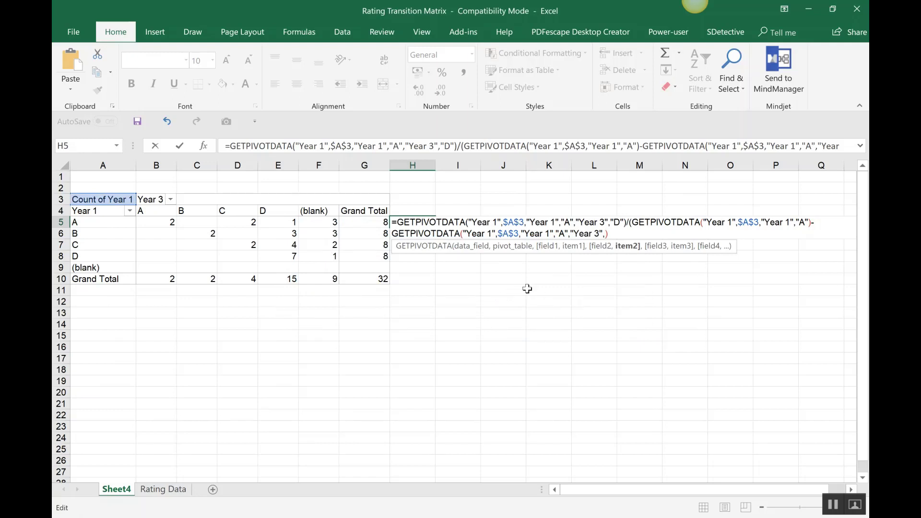
Discard the unfinished GETPIVOTDATA formula so that cell H5 is left empty.
key(ctrl+z)
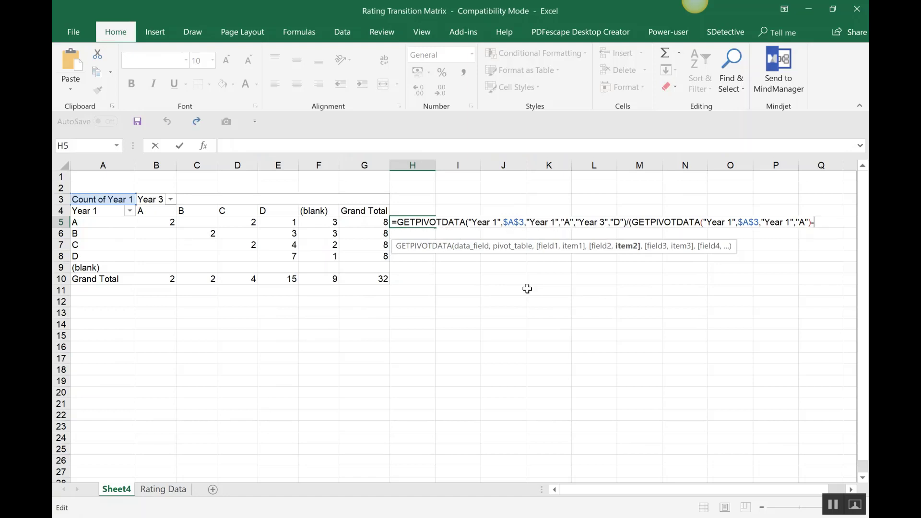
key(ctrl+y)
key(ctrl+z)
key(ctrl+y)
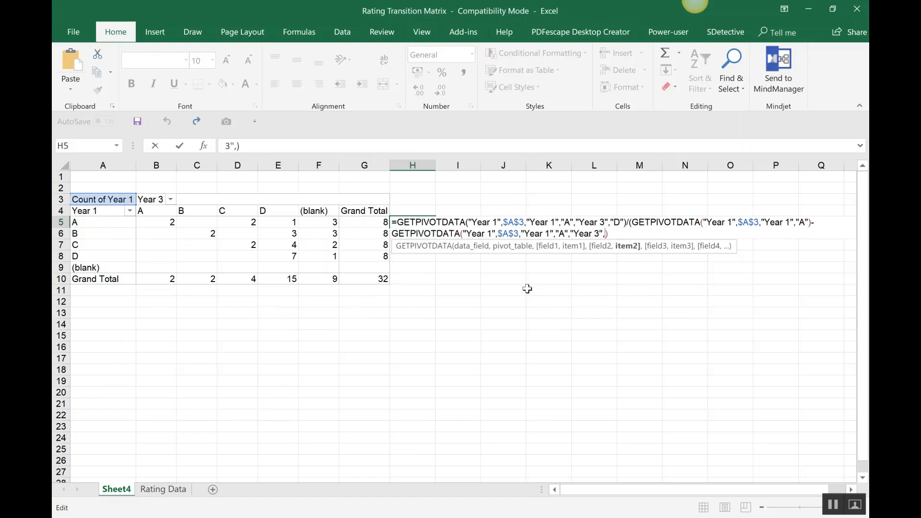
key(ctrl+z)
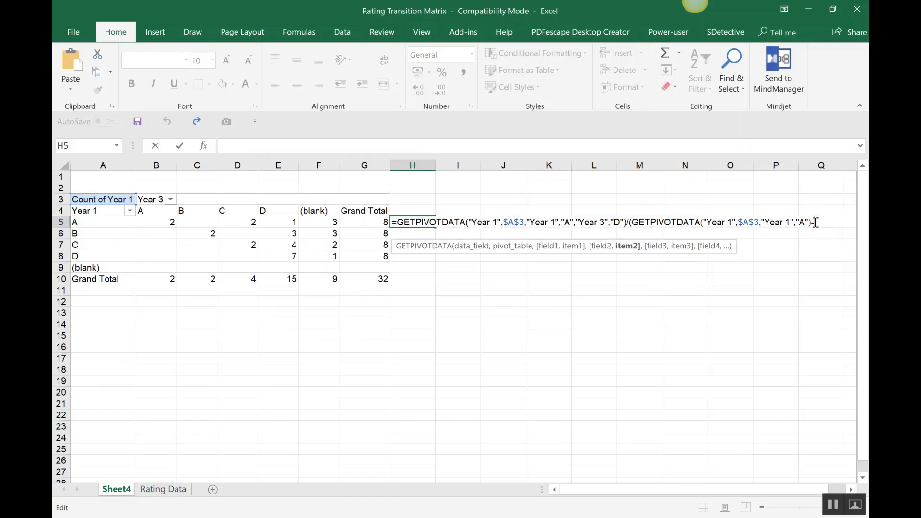
drag(816, 222, 361, 226)
key(BackSpace)
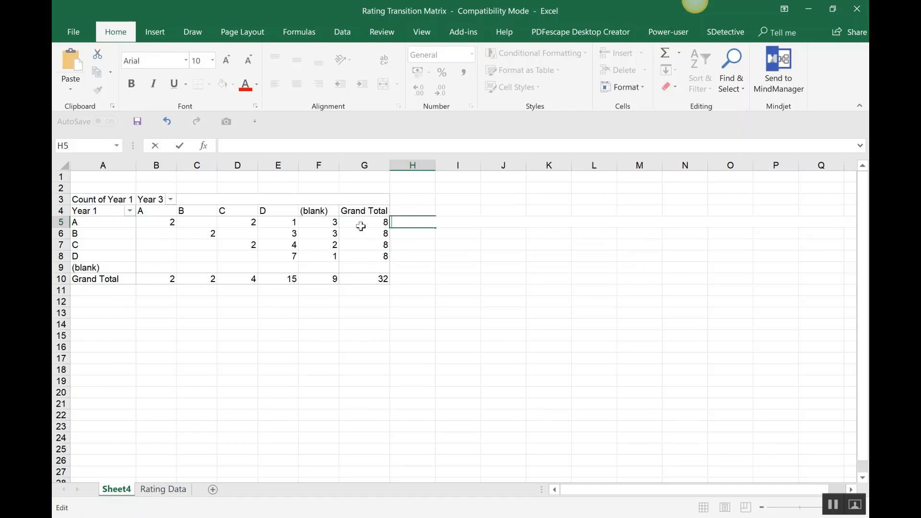
click(485, 384)
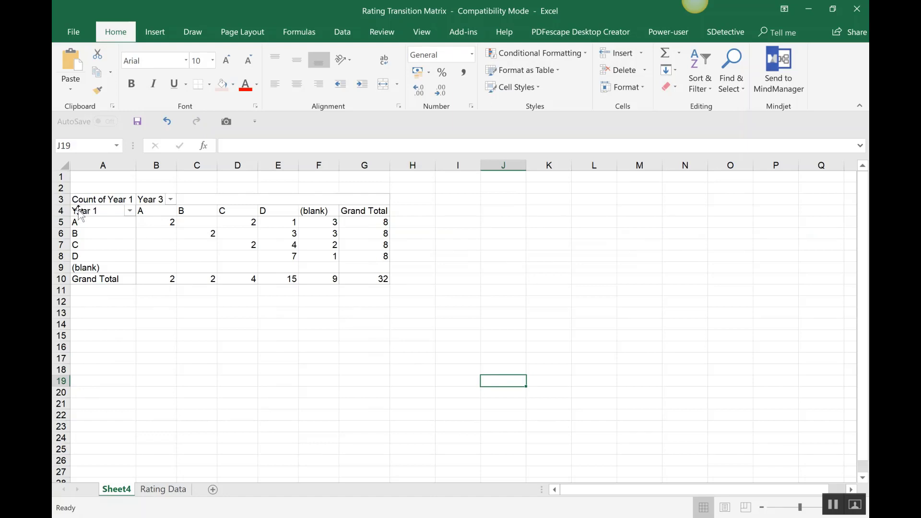
Copy the whole PivotTable and paste it as values only starting at cell A16.
drag(76, 206, 250, 242)
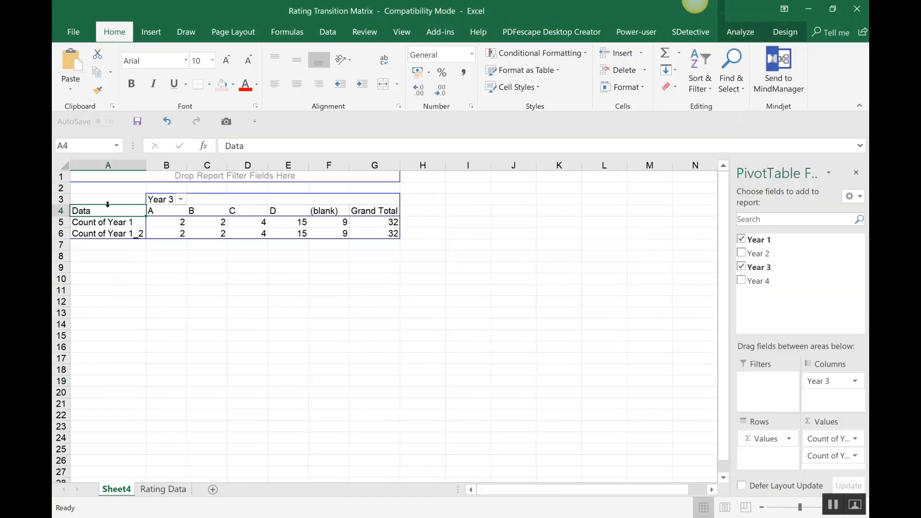
key(ctrl+z)
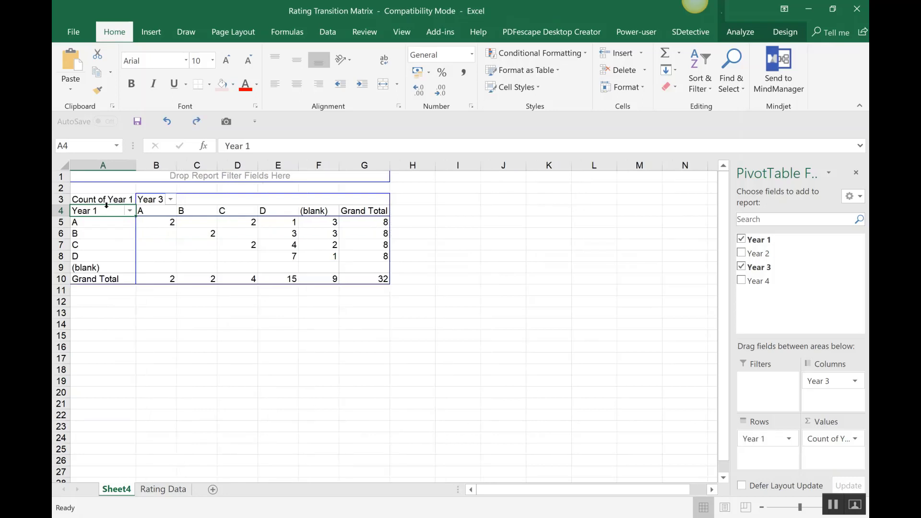
click(84, 195)
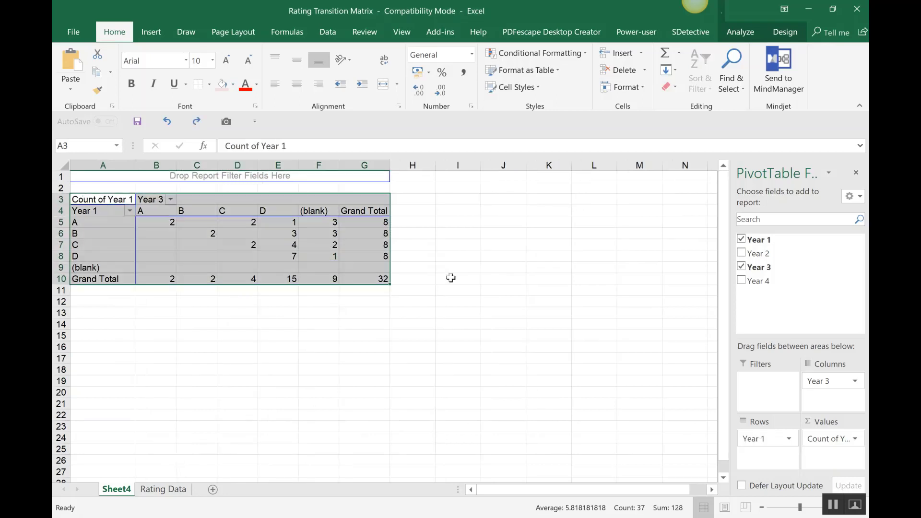
key(ctrl+c)
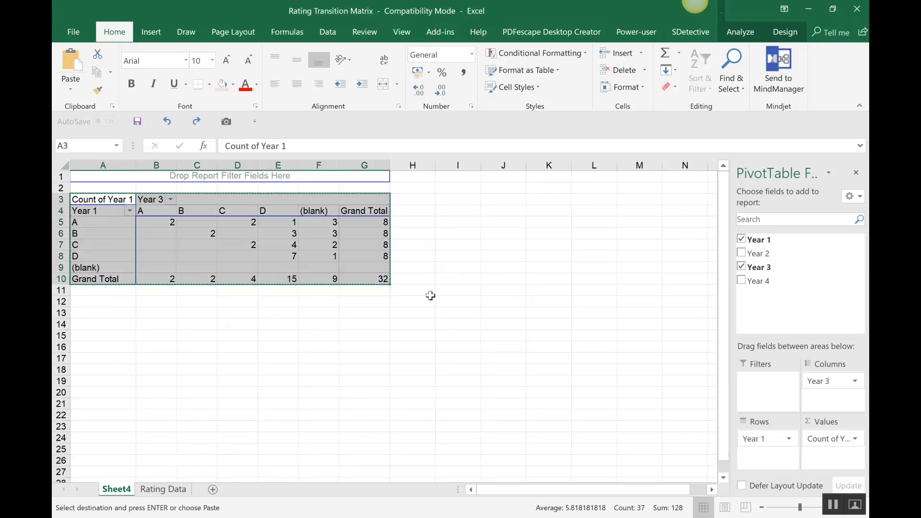
click(111, 347)
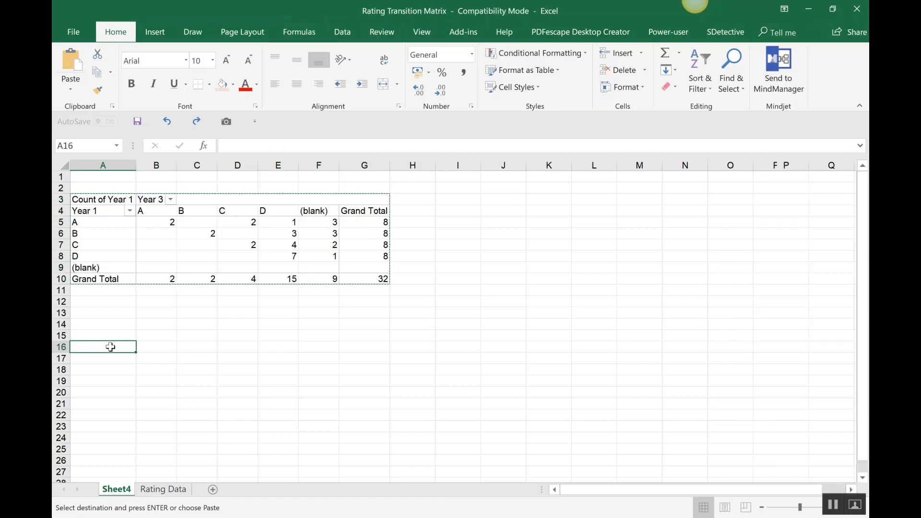
click(71, 91)
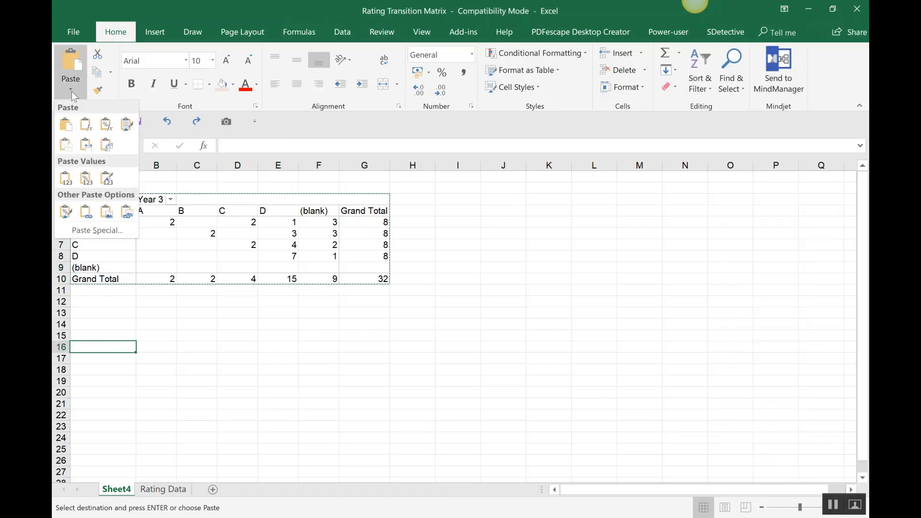
click(67, 180)
Calculate the A-to-D default rate excluding blanks in H18 with the formula =E18/(G18-F18).
click(574, 403)
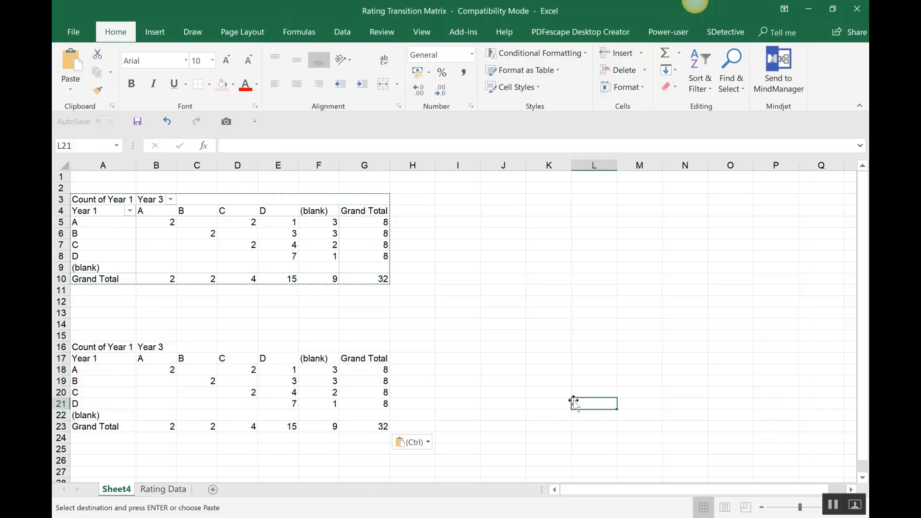
click(422, 373)
text(=)
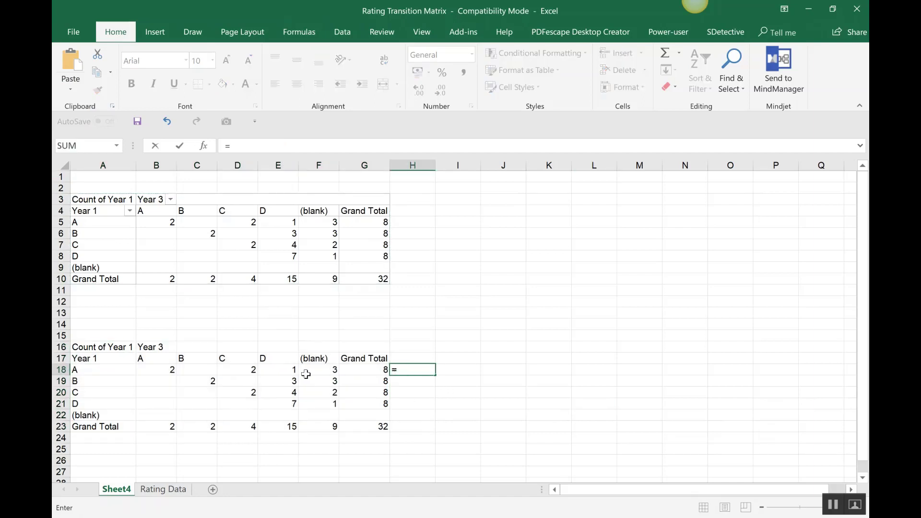
click(280, 372)
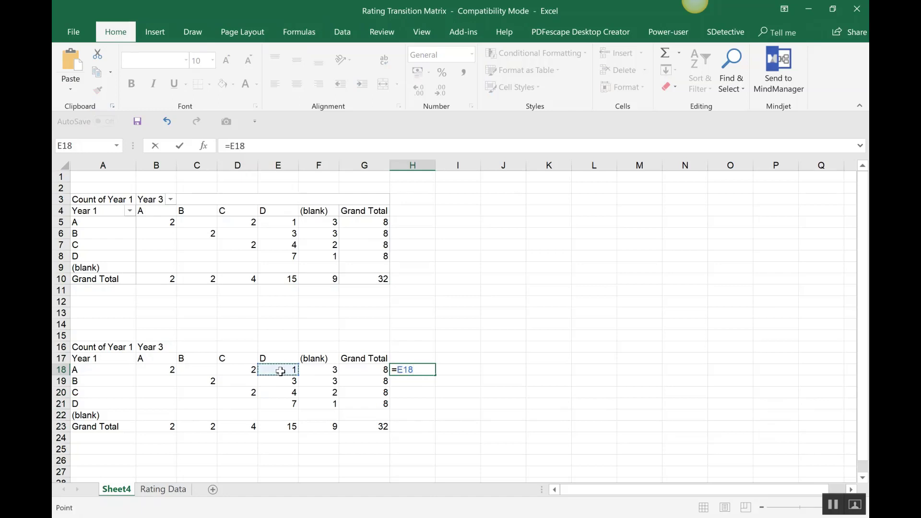
text(/()
click(374, 369)
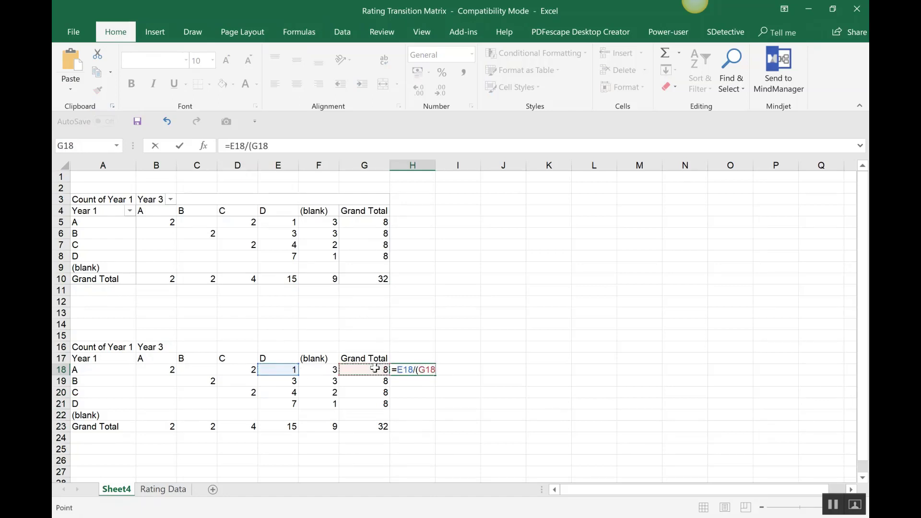
text(-)
click(328, 368)
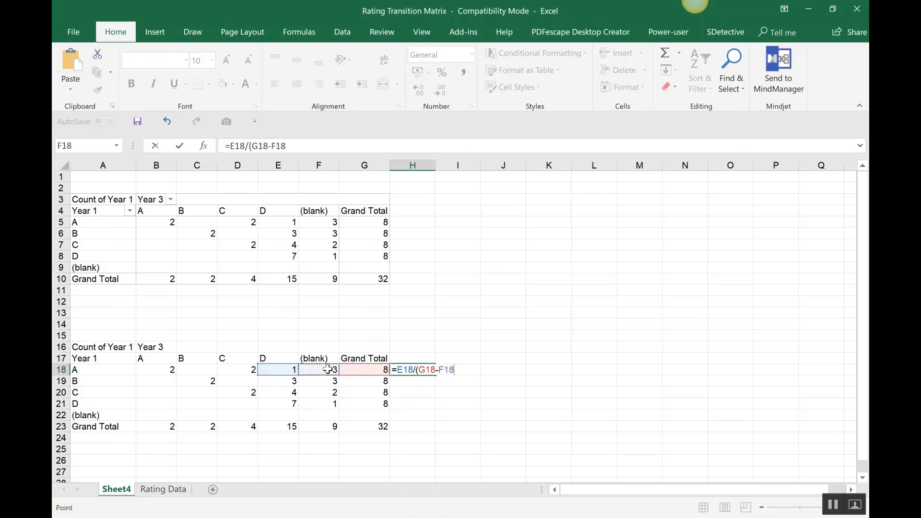
key(Return)
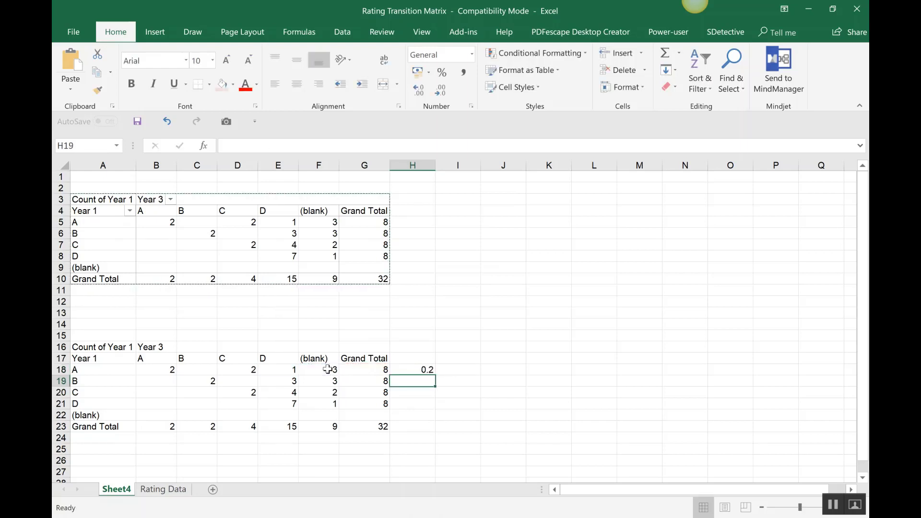
Lock the row references in cell H18 so the formula reads =E$18/(G$18-F$18).
click(419, 369)
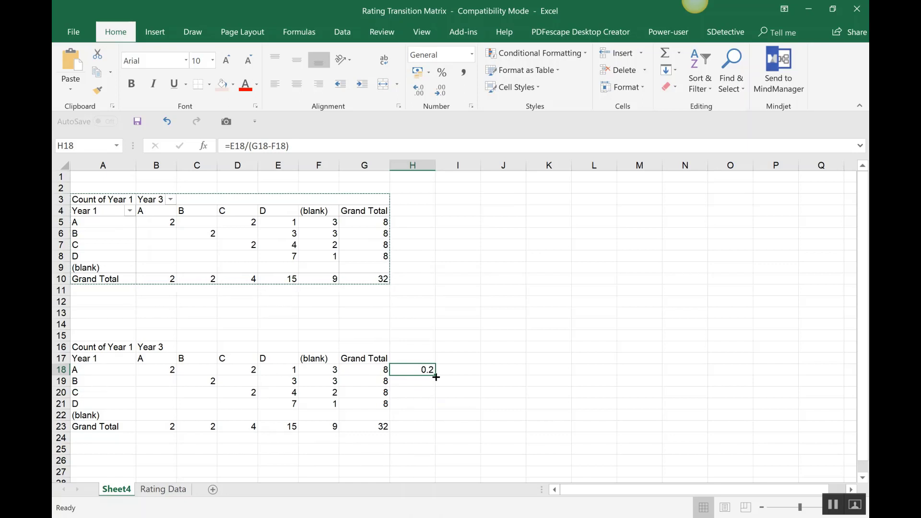
click(236, 146)
key(F4)
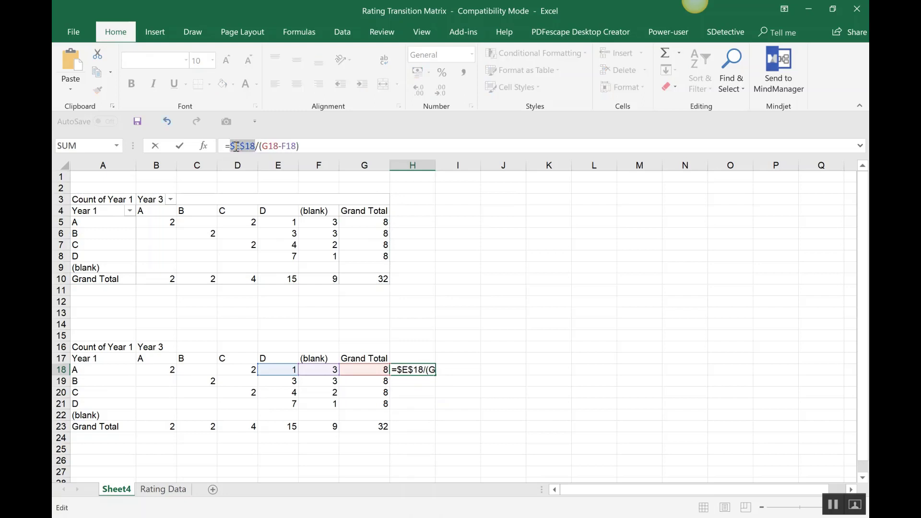
click(265, 145)
key(BackSpace)
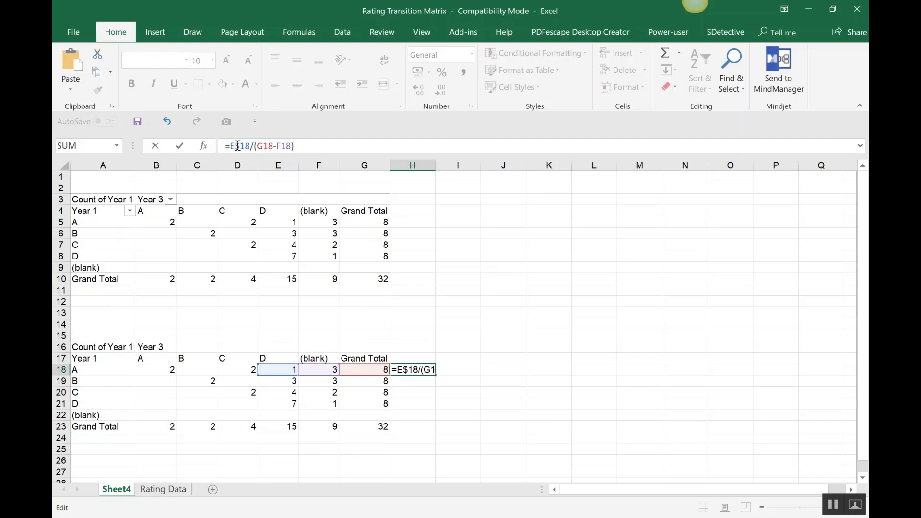
click(263, 147)
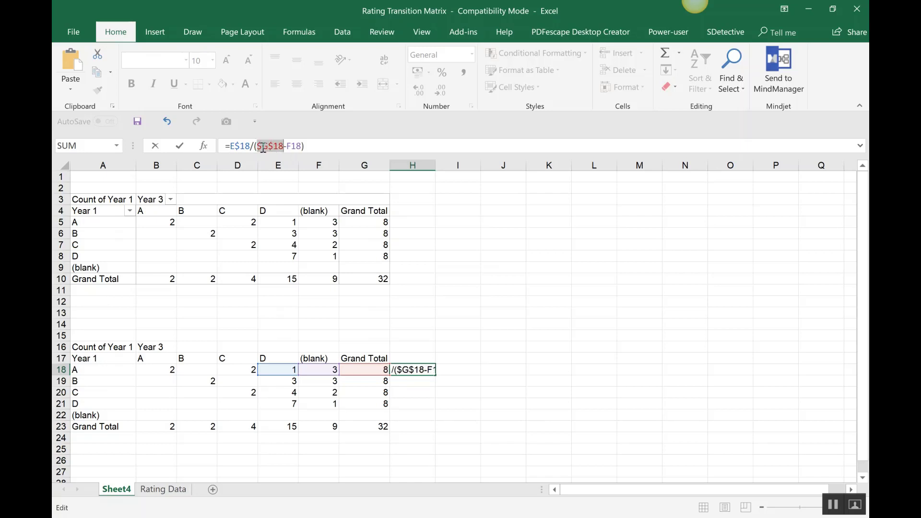
text($)
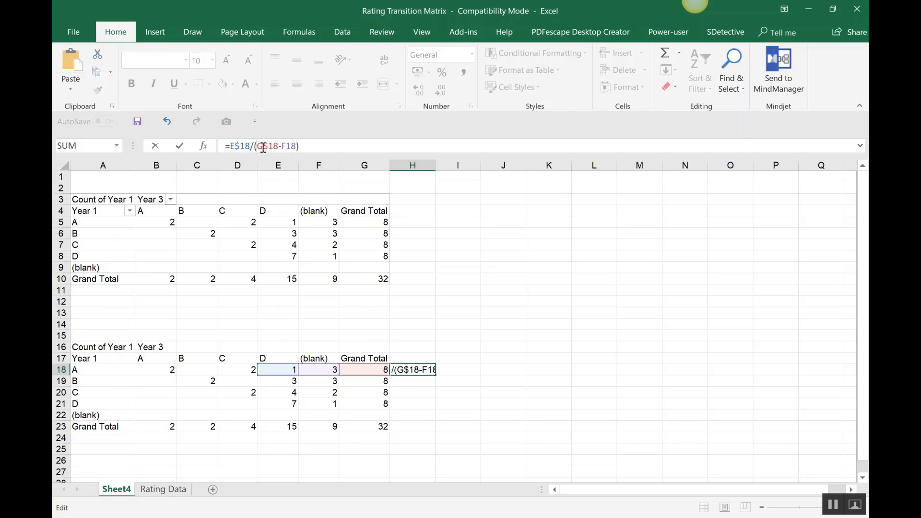
double_click(292, 147)
key(F4)
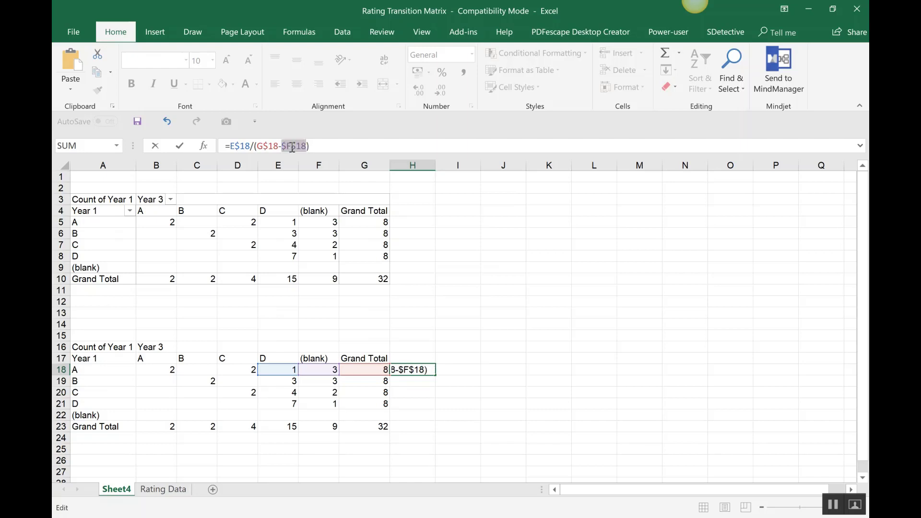
click(286, 145)
key(Return)
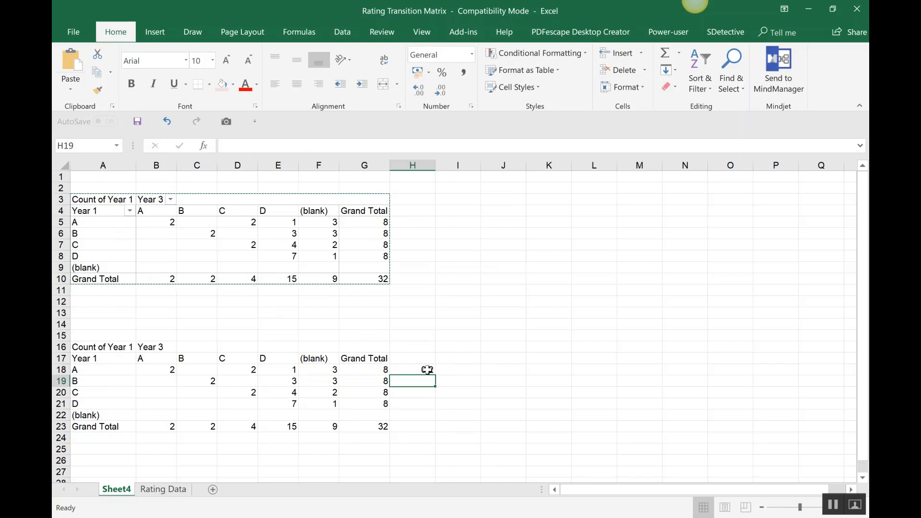
Fill the row-locked H18 formula down through H21 and check the copied formula in H19.
click(427, 369)
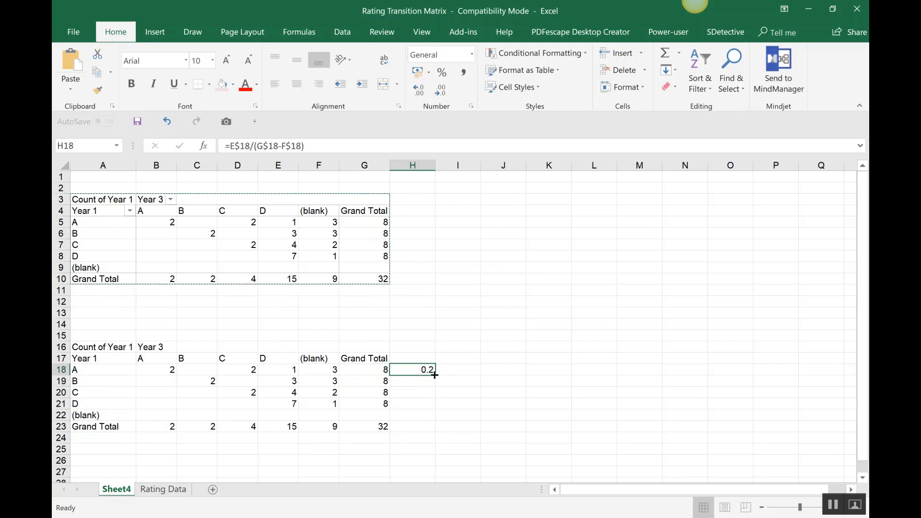
drag(434, 375, 432, 403)
click(423, 381)
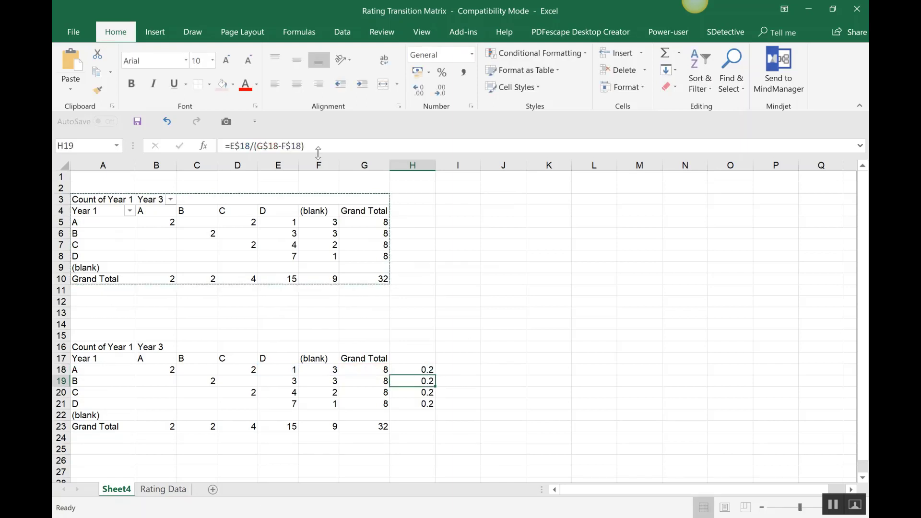
Change the H18 formula to lock the columns instead, =$E18/($G18-$F18), and fill it down through H21.
click(422, 366)
drag(434, 375, 435, 413)
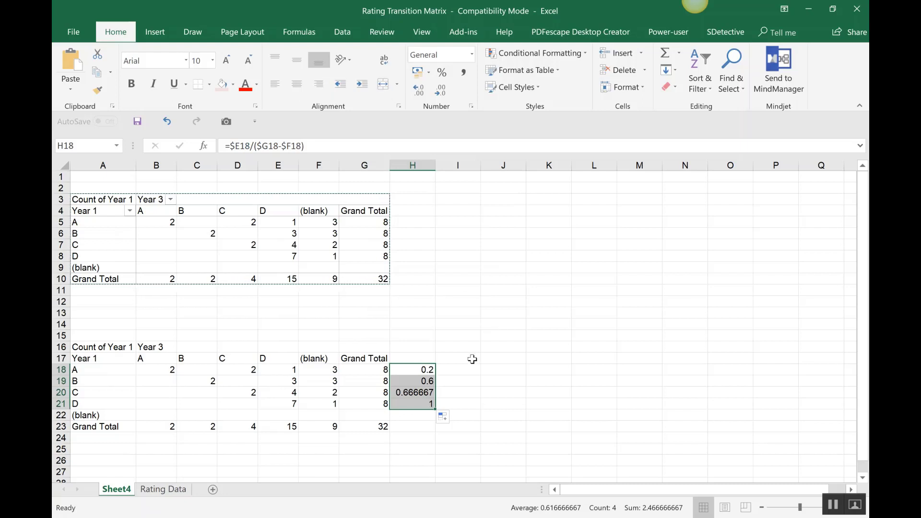
Enter the heading "Default %" in cell H17 above the calculated default rates.
click(427, 358)
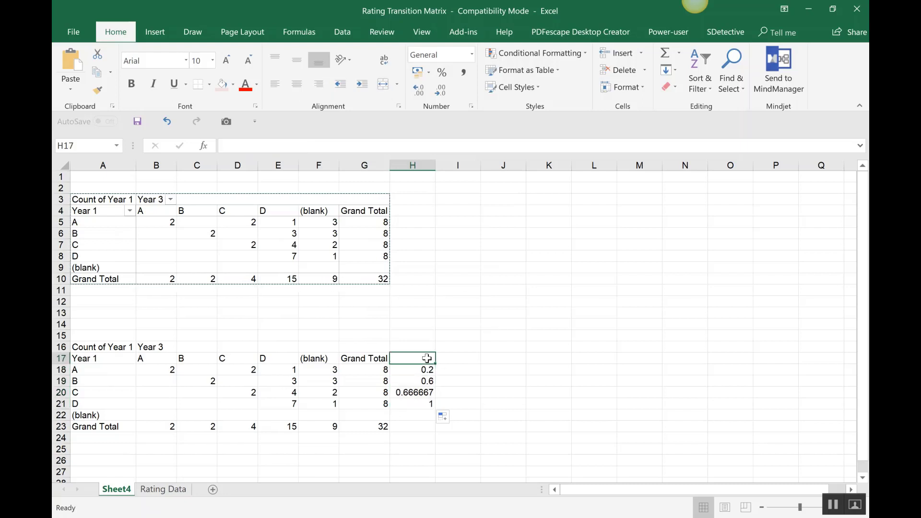
text(Dega)
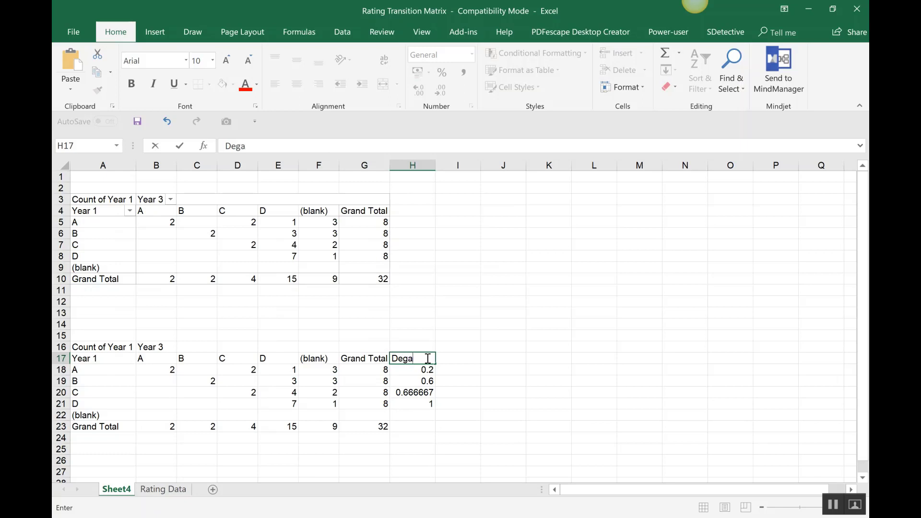
text(ult %)
click(410, 360)
key(BackSpace)
key(BackSpace)
key(BackSpace)
text(efault)
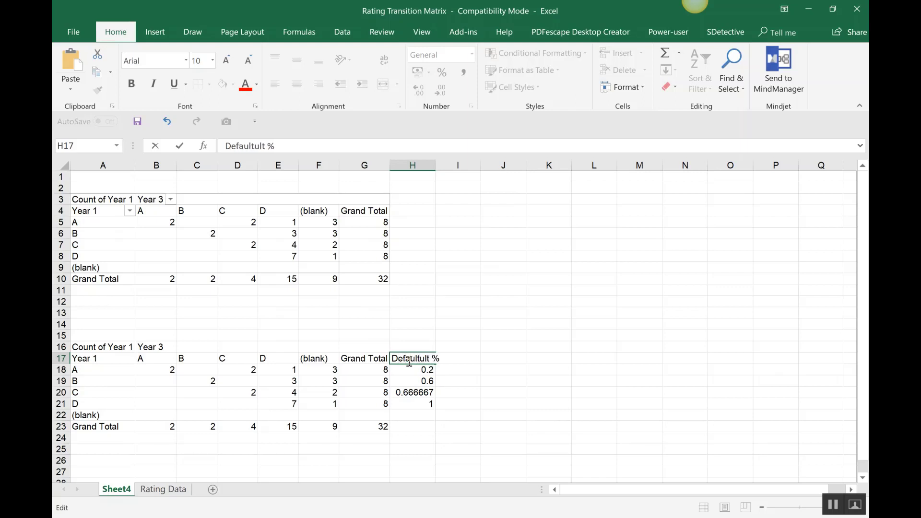
key(Delete)
key(Delete)
key(Delete)
click(487, 373)
Format the default rates in H18:H21 as whole percentages.
drag(422, 370, 425, 401)
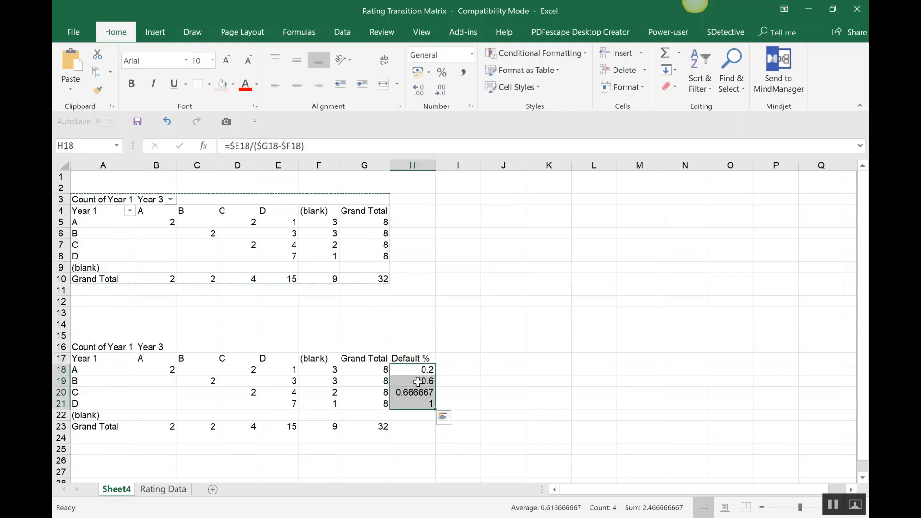
click(442, 72)
click(499, 349)
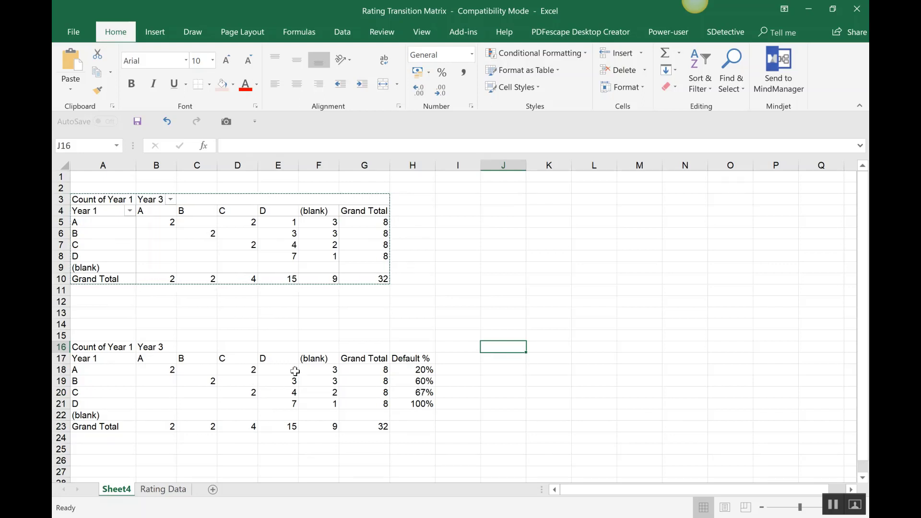
Examine the D and blank counts for ratings C, B and A in the pasted matrix alongside their default percentages.
click(117, 394)
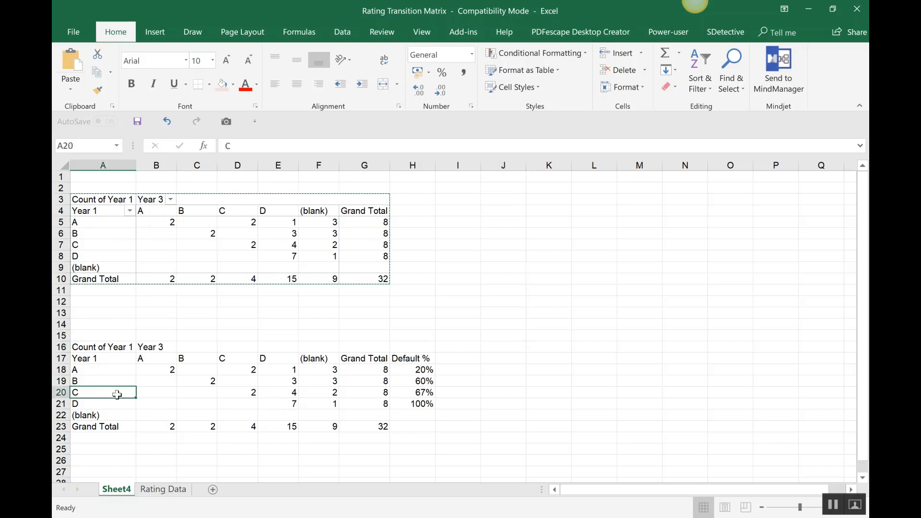
click(276, 389)
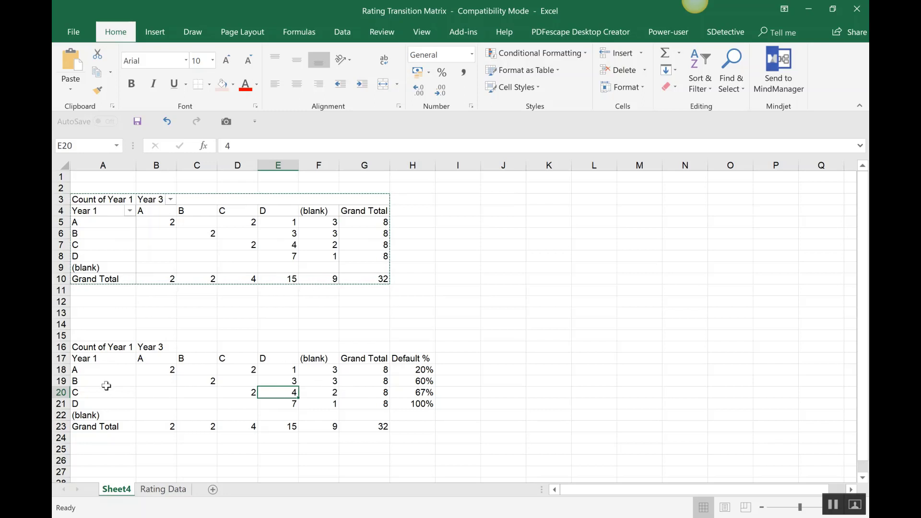
click(291, 380)
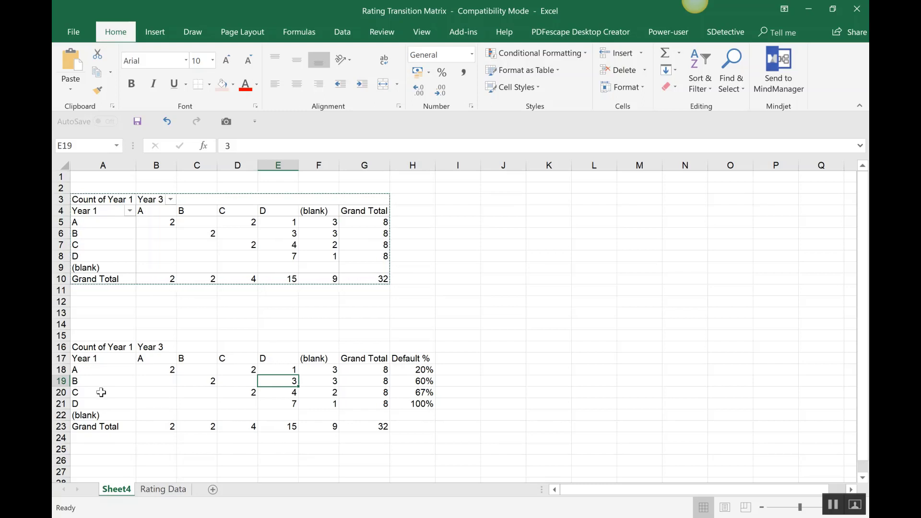
click(112, 371)
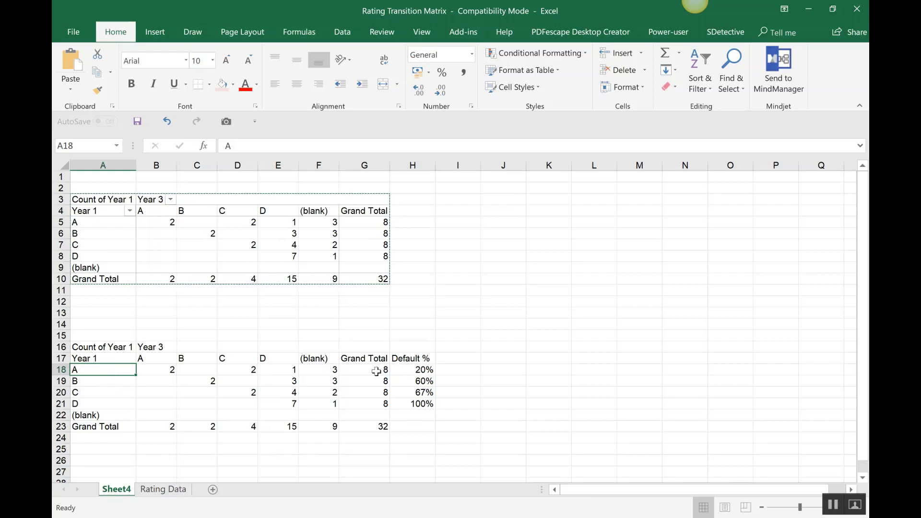
click(331, 374)
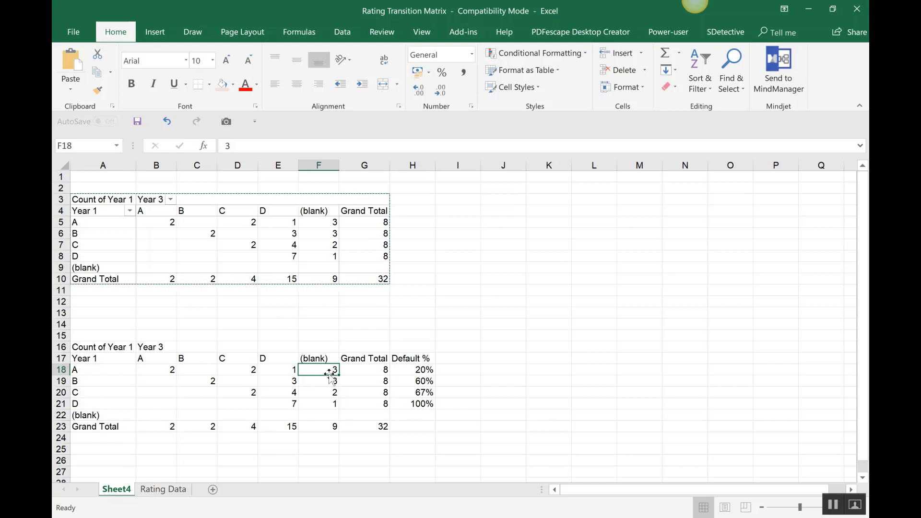
click(291, 370)
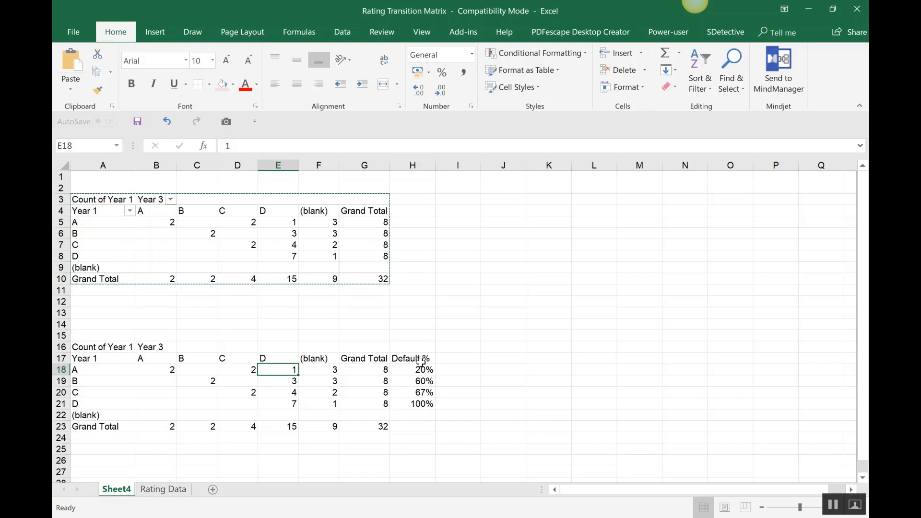
Try to add Year 2 to the PivotTable and remove Year 1, without replacing the existing data below.
click(342, 232)
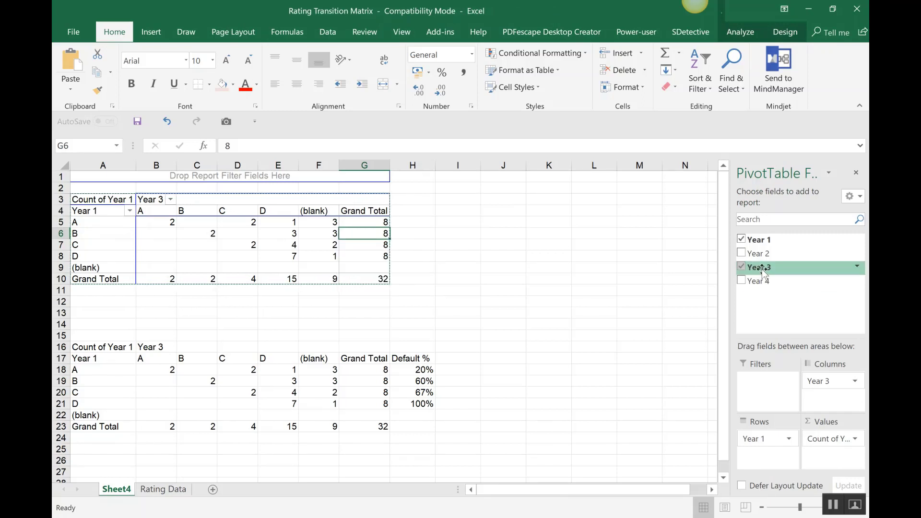
click(741, 253)
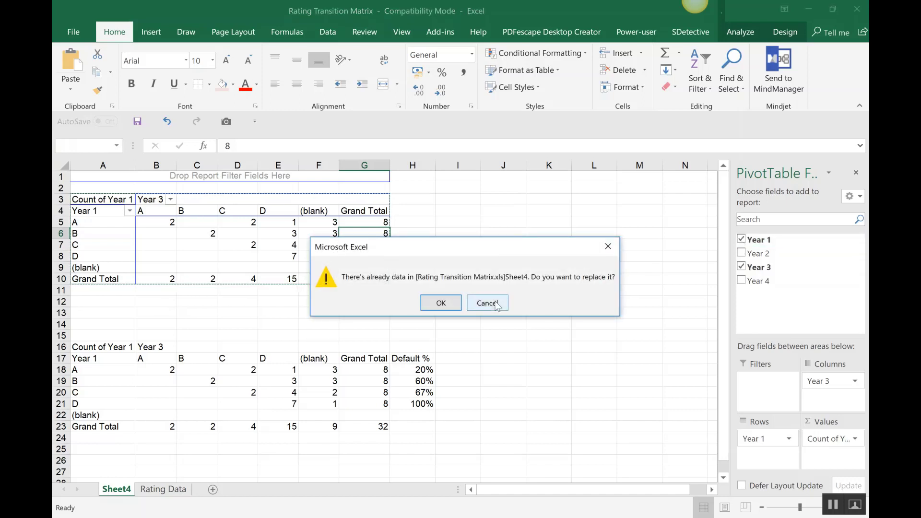
click(497, 306)
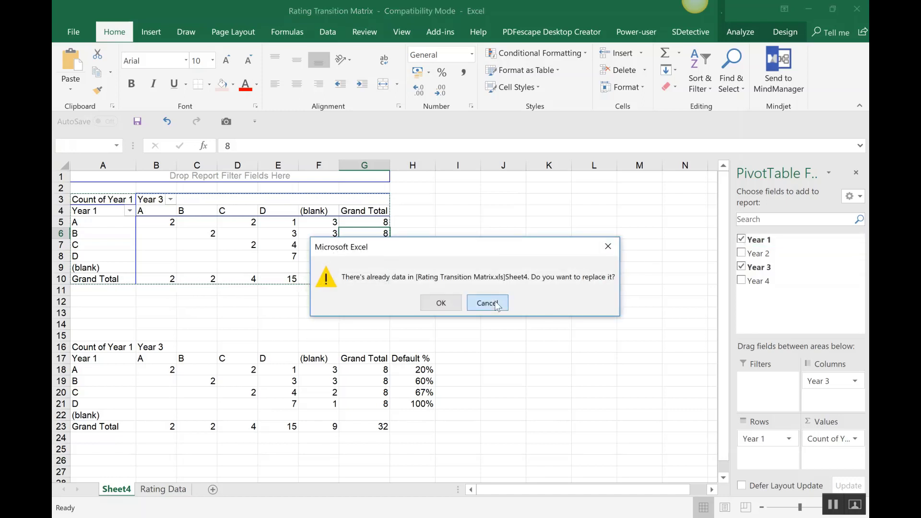
click(741, 240)
click(610, 250)
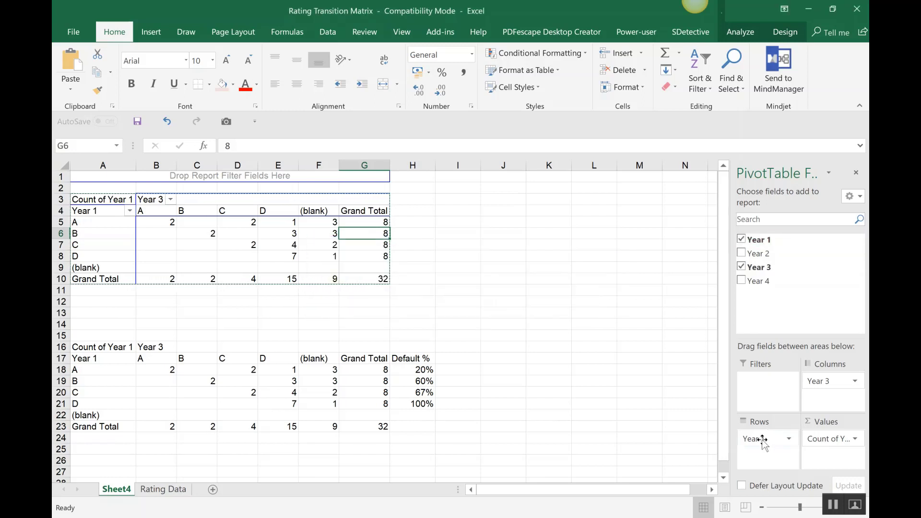
Replace the PivotTable's row field Year 1 with Year 2 and its column field Year 3 with Year 4.
drag(758, 438, 756, 288)
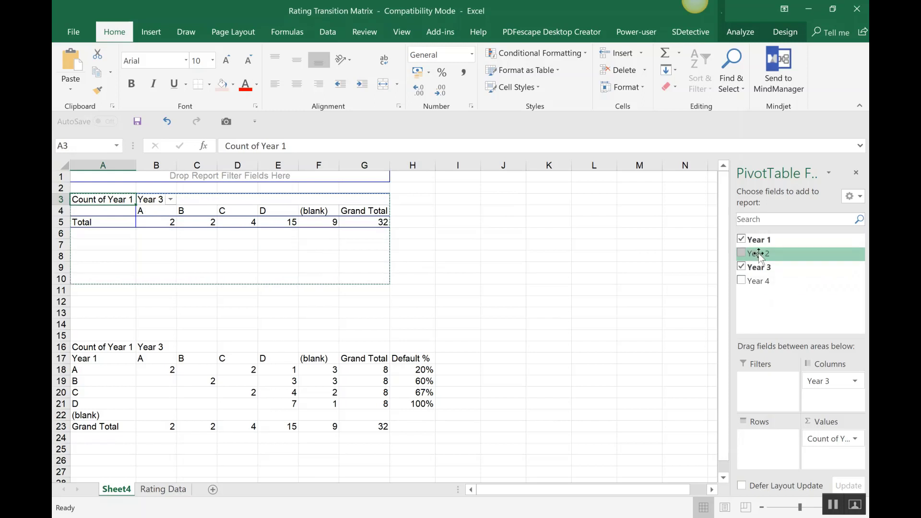
drag(753, 253, 748, 440)
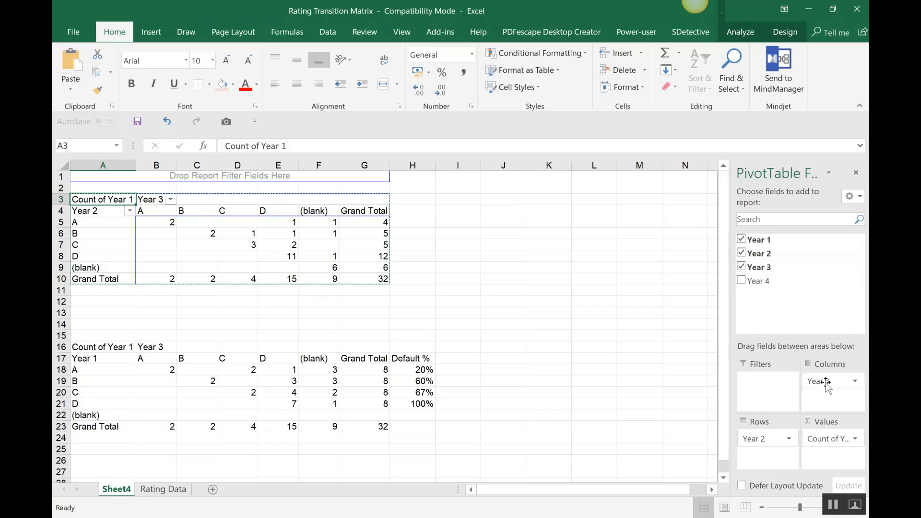
drag(821, 382, 825, 317)
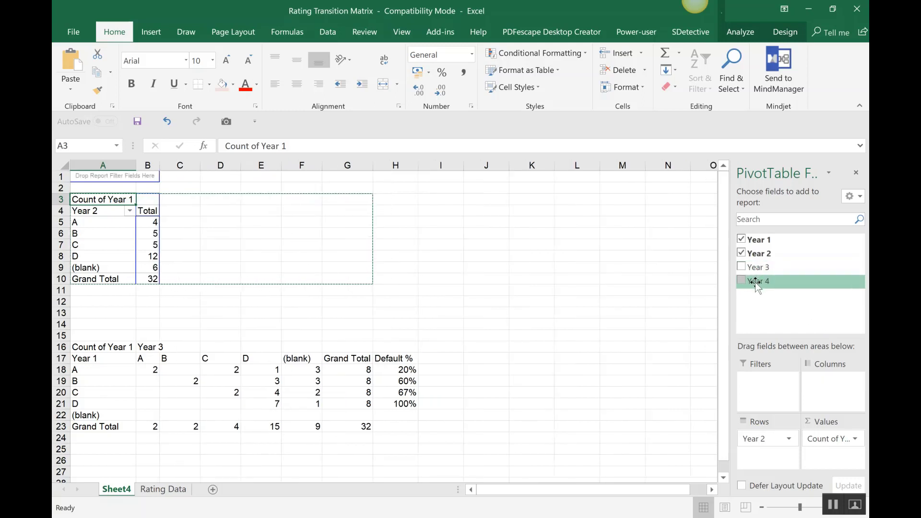
drag(758, 282, 823, 387)
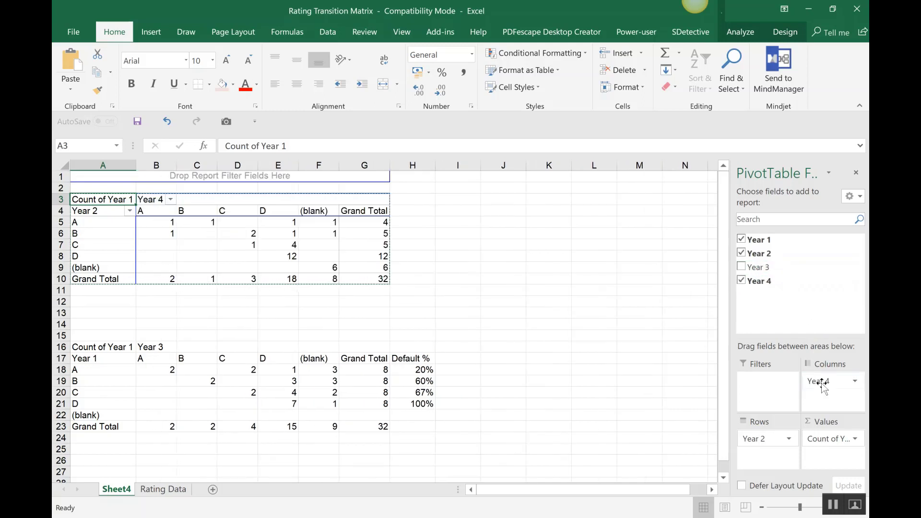
click(621, 314)
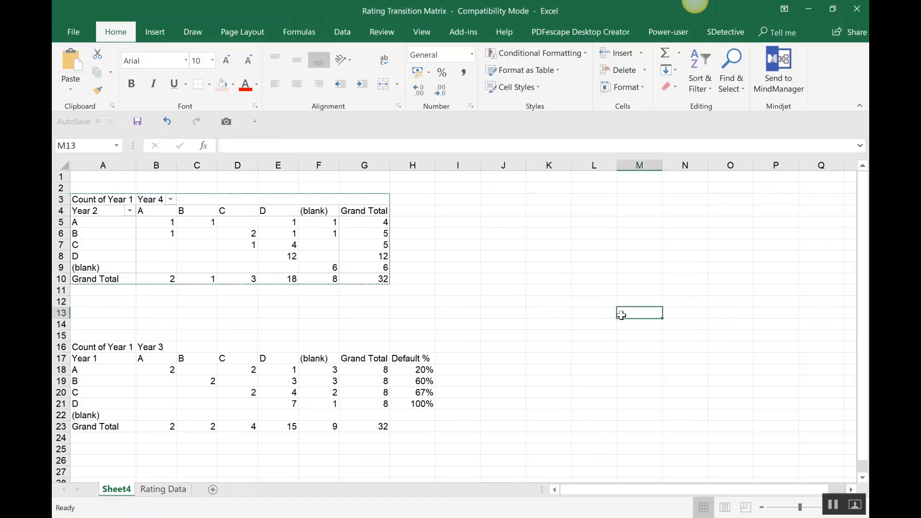
click(361, 243)
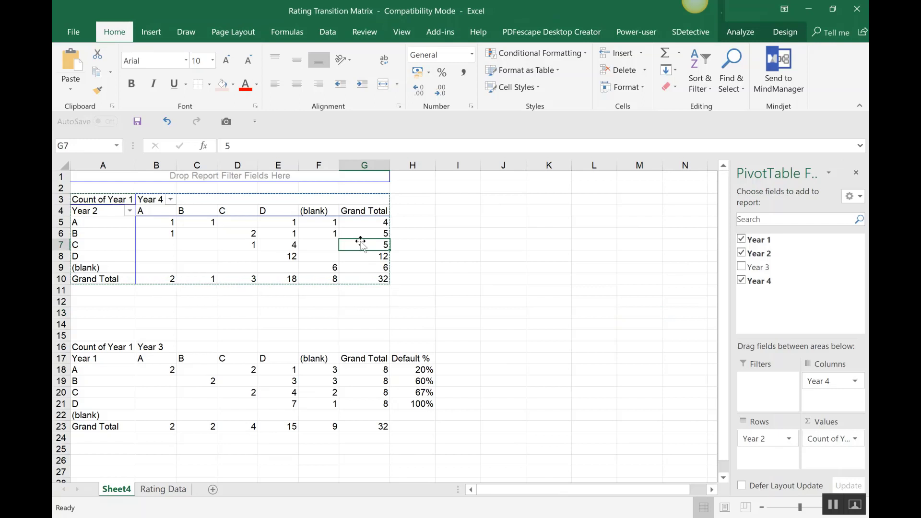